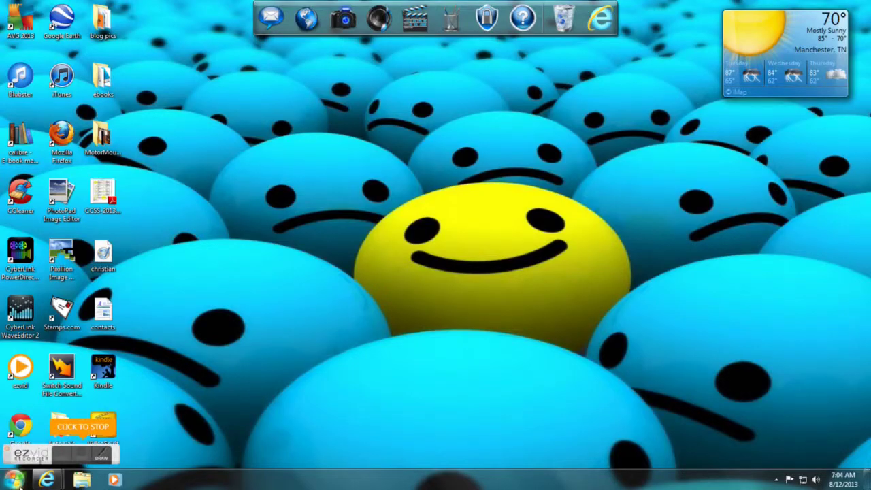
- Launch CyberLink PowerDirector 11 from its desktop shortcut
click(21, 255)
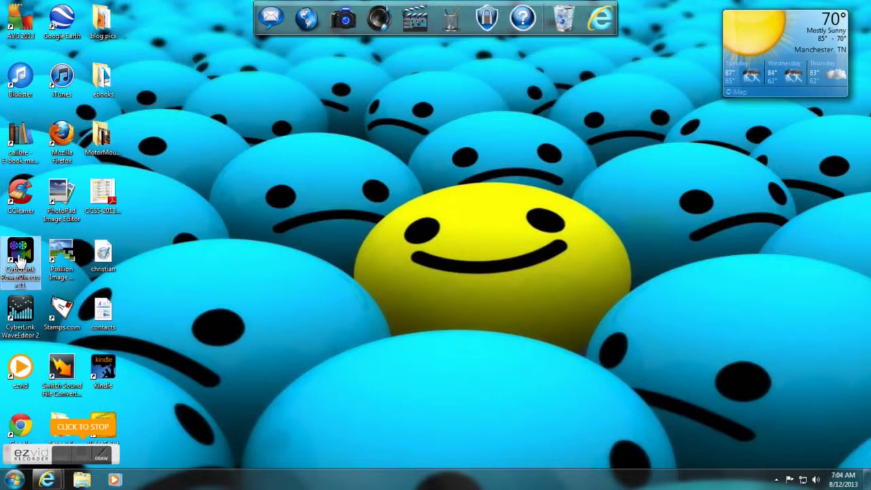
double_click(19, 257)
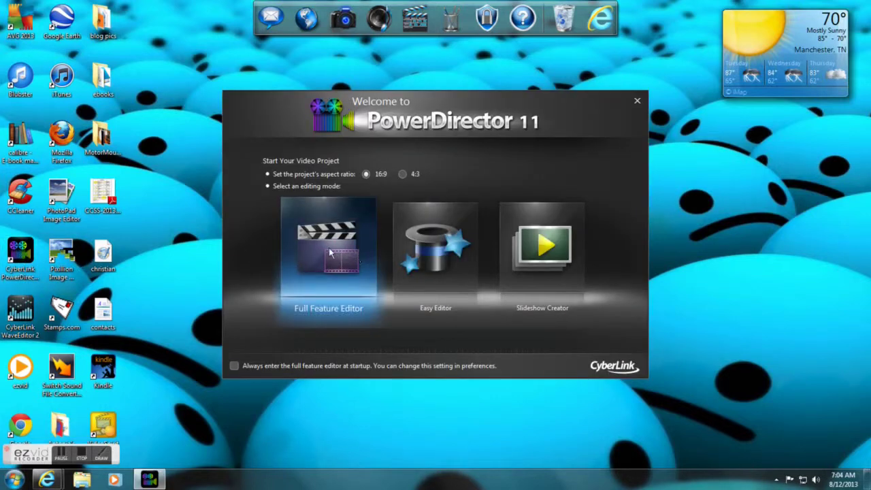
- Open the Full Feature Editor on a new 16:9 project
click(328, 247)
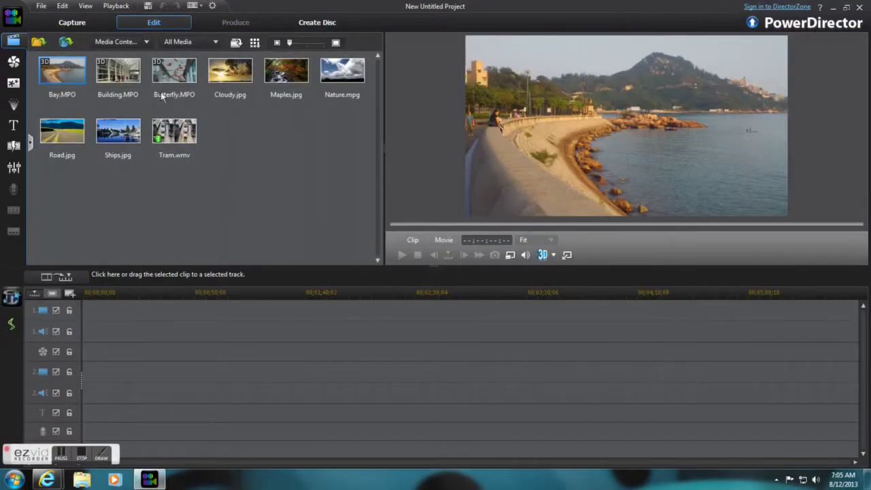
- Import the video 213.3gp from Libraries > Videos into the media library
click(38, 42)
click(66, 56)
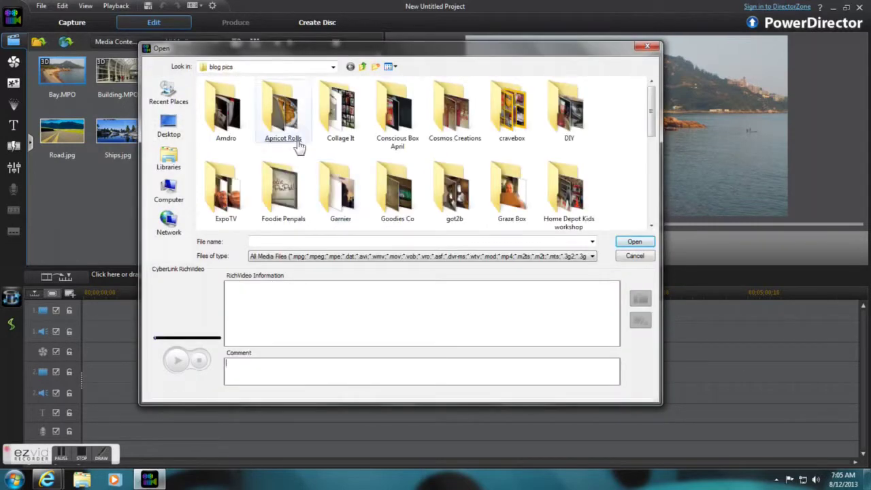
click(170, 158)
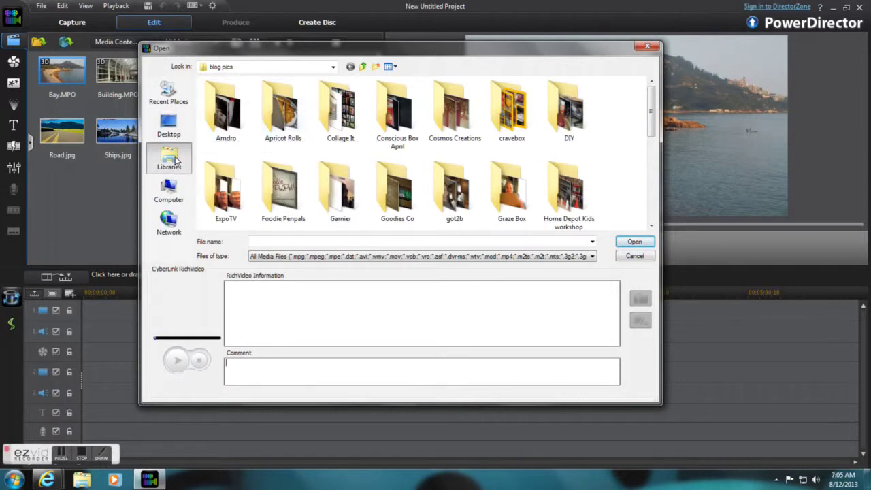
click(243, 126)
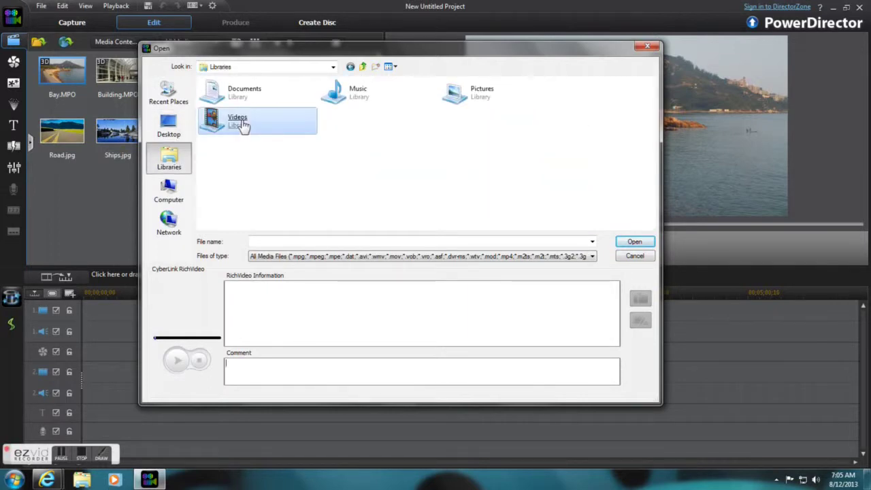
double_click(243, 126)
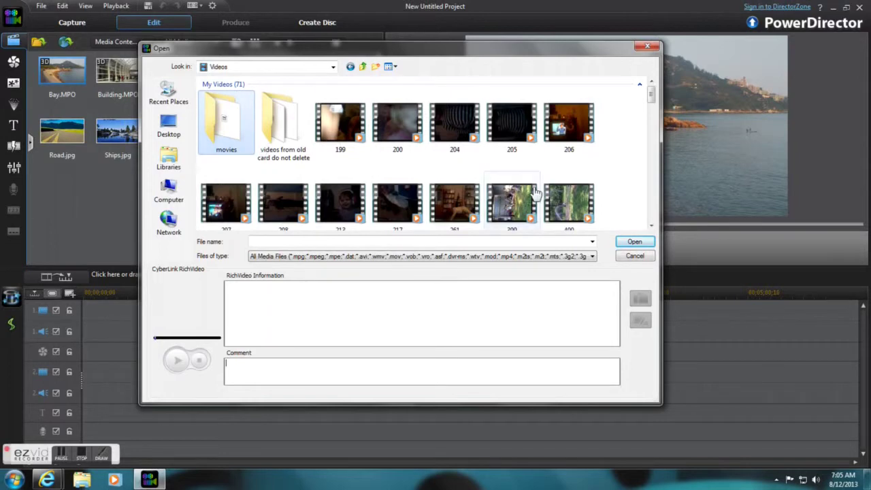
click(357, 209)
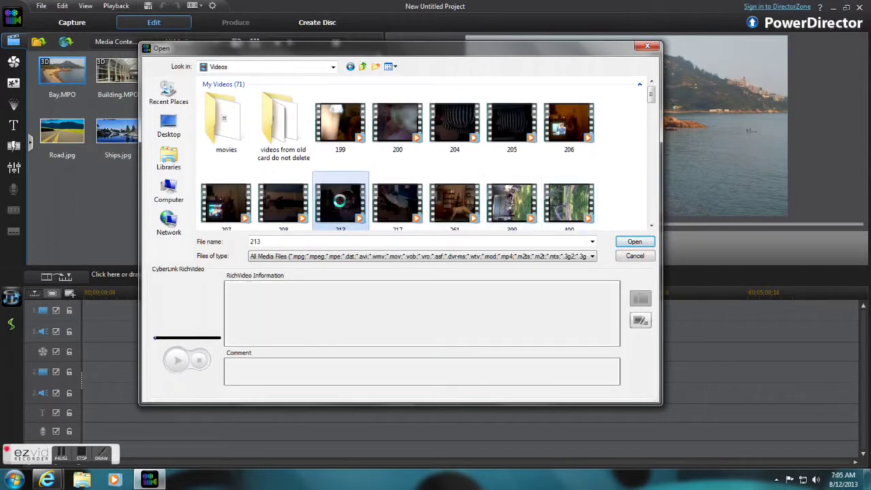
double_click(340, 200)
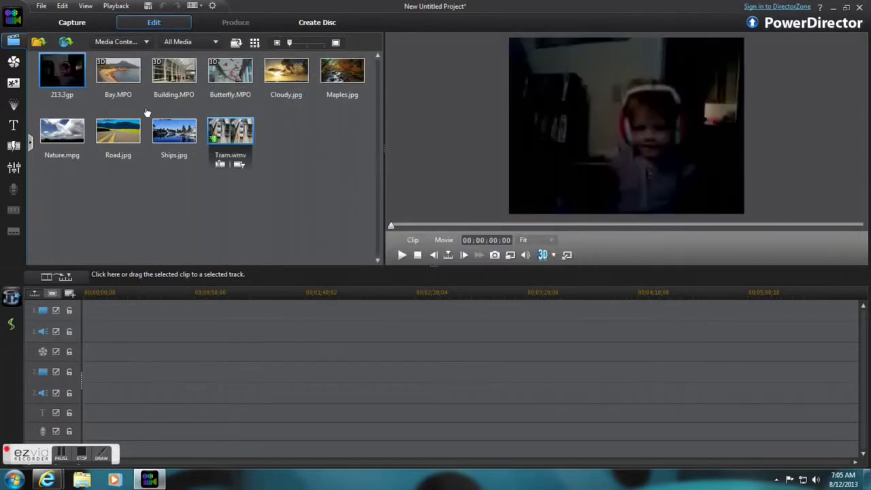
- Place 213.3gp on video track 1, accepting 4:3 and the frame-rate mismatch, and enlarge the track
drag(66, 71, 114, 317)
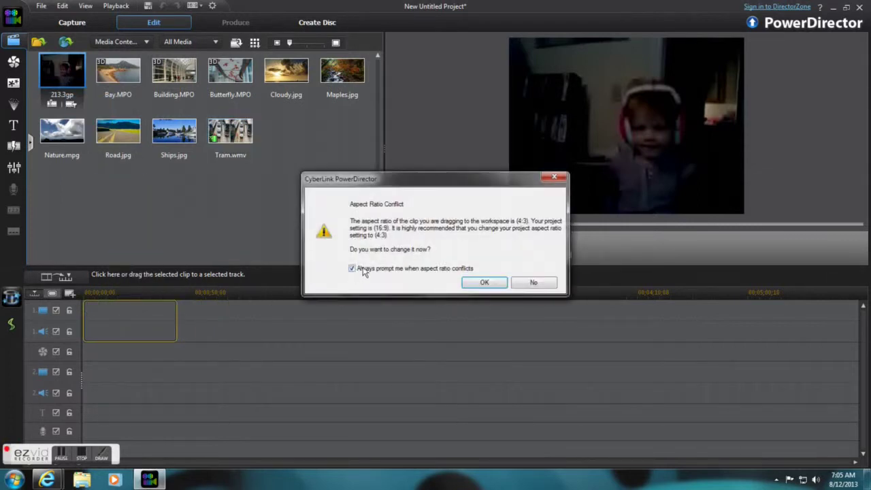
click(483, 282)
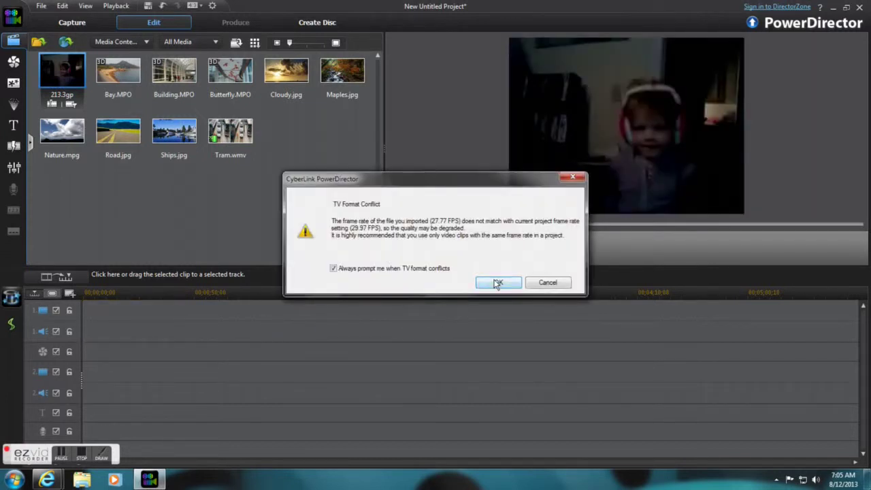
click(497, 282)
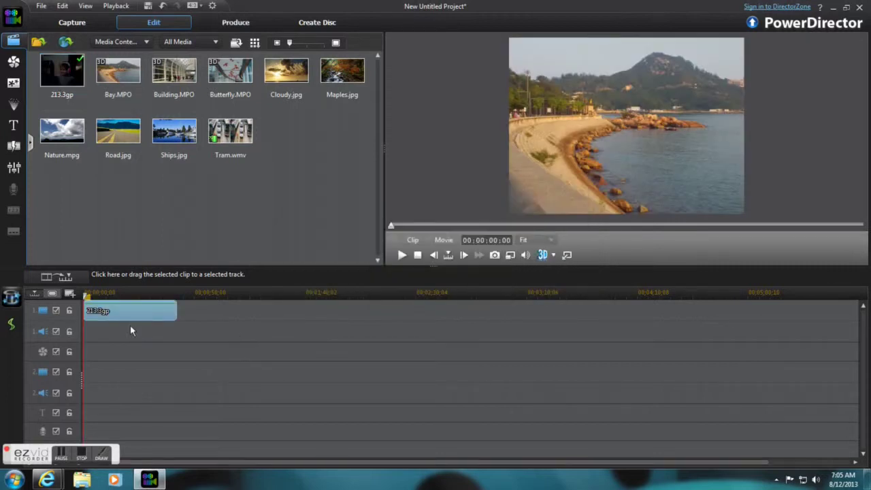
click(124, 317)
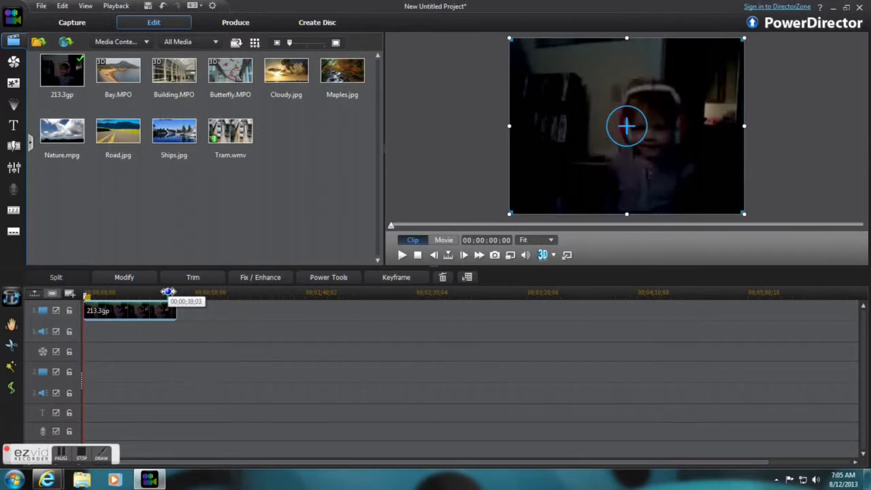
drag(168, 292, 403, 292)
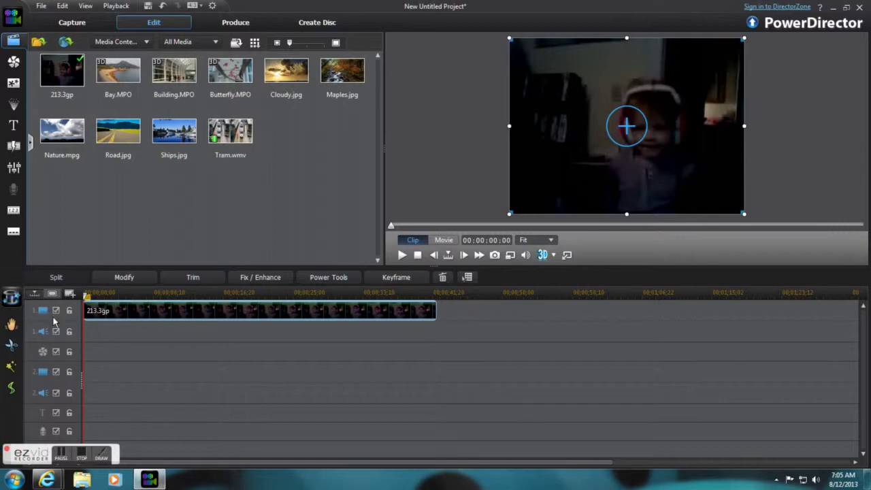
drag(53, 319, 53, 363)
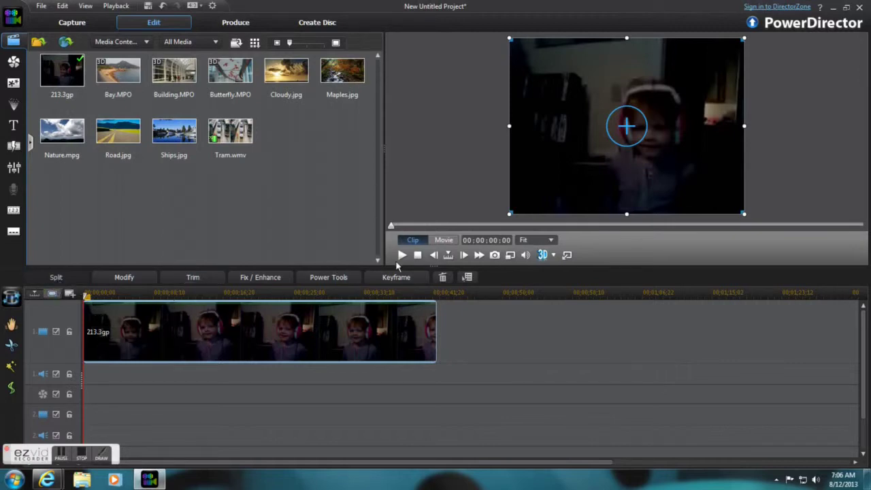
- Play the whole movie, then delete the 213.3gp clip from the timeline
click(442, 242)
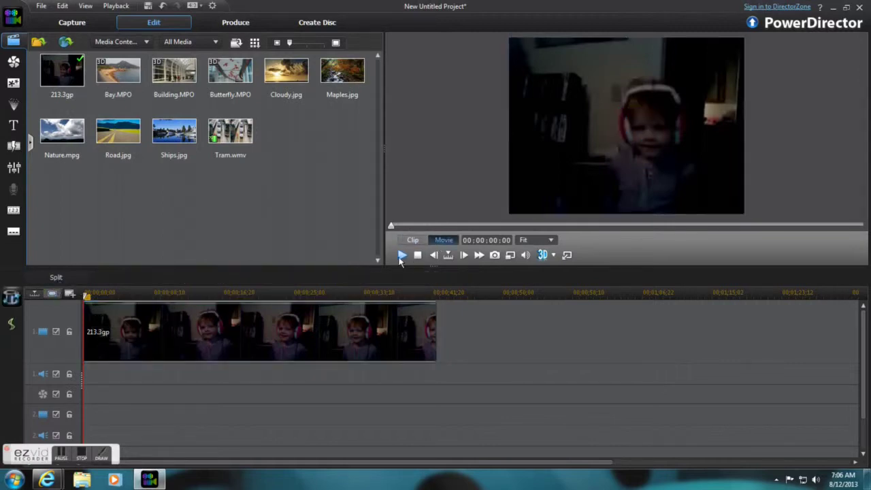
click(401, 257)
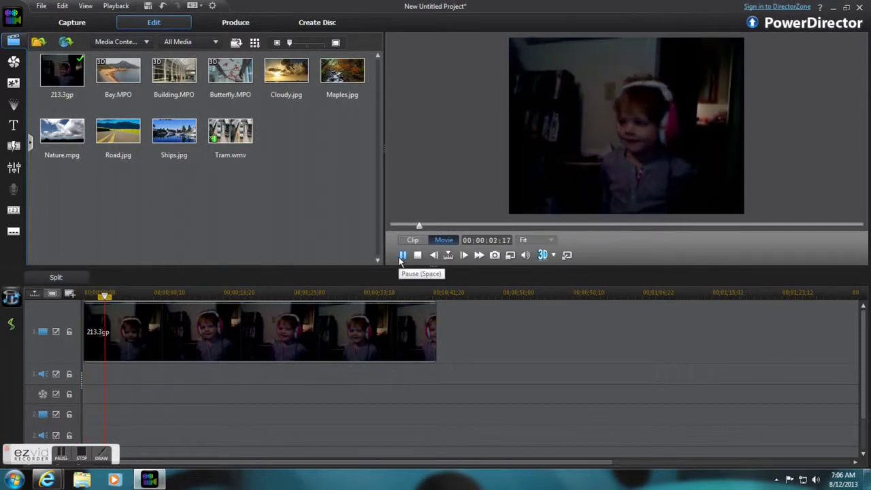
click(318, 334)
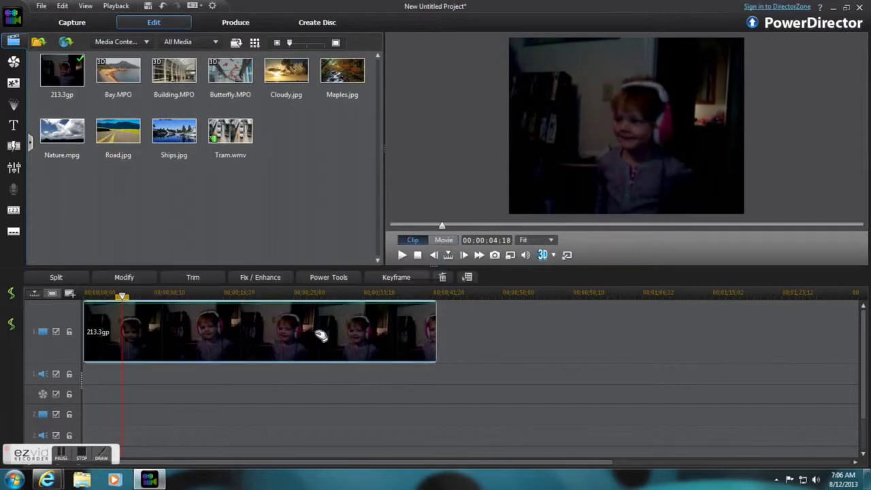
key(Delete)
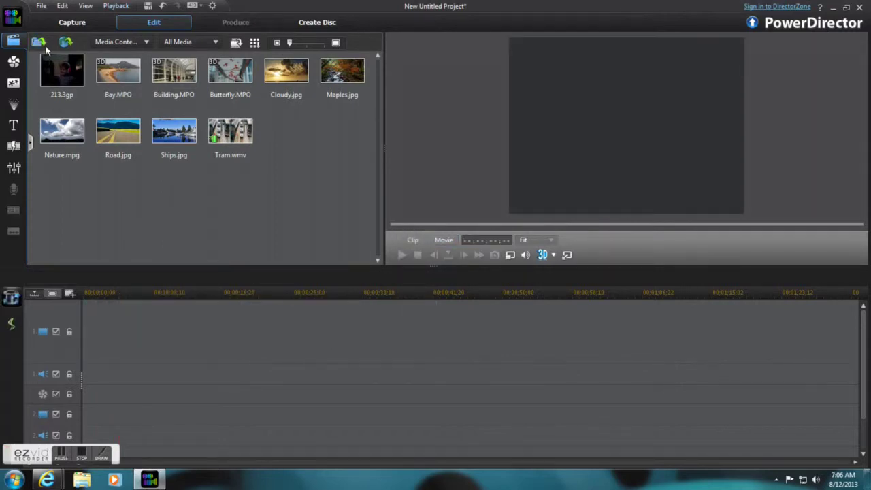
- Put 213.3gp back on video track 1, then remove it again
click(57, 83)
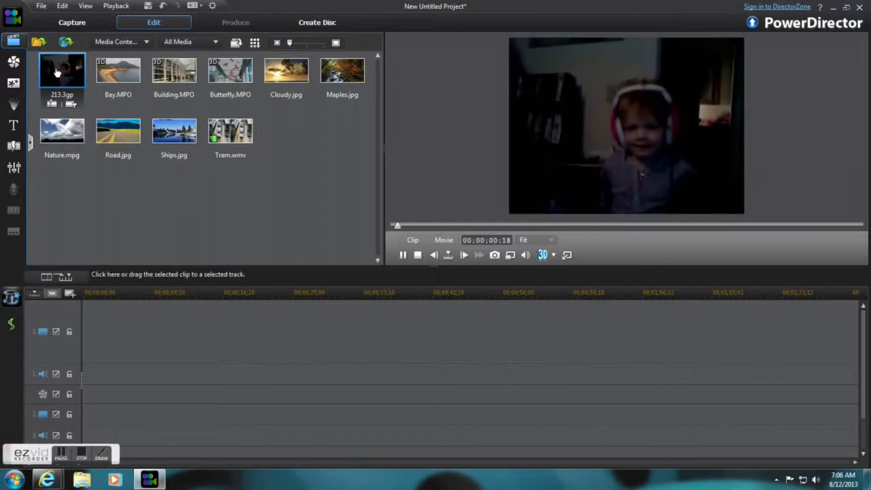
drag(57, 83, 84, 318)
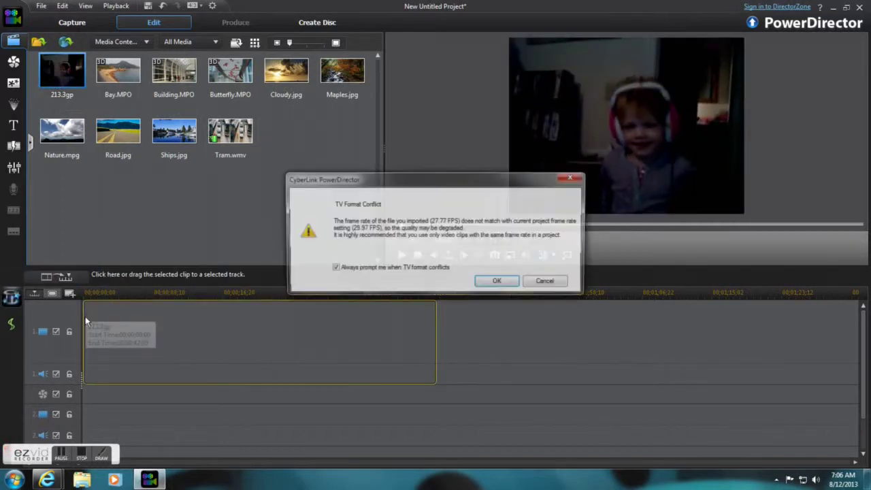
click(498, 283)
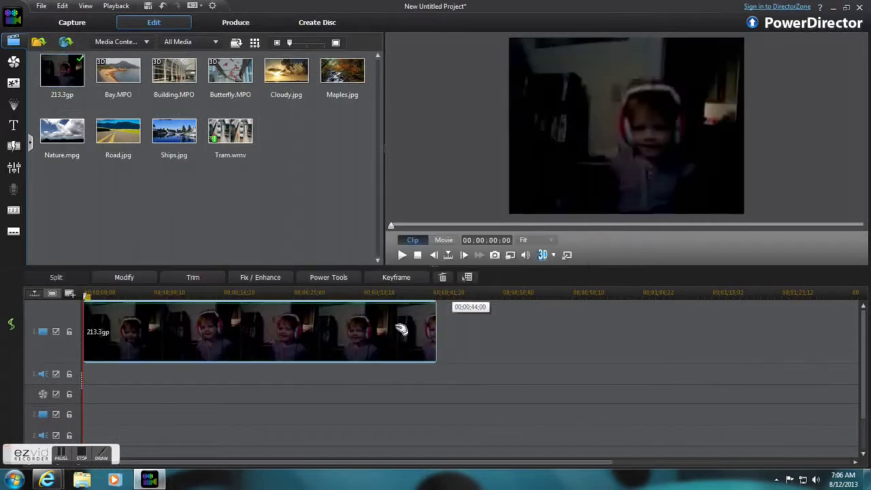
click(443, 277)
click(38, 42)
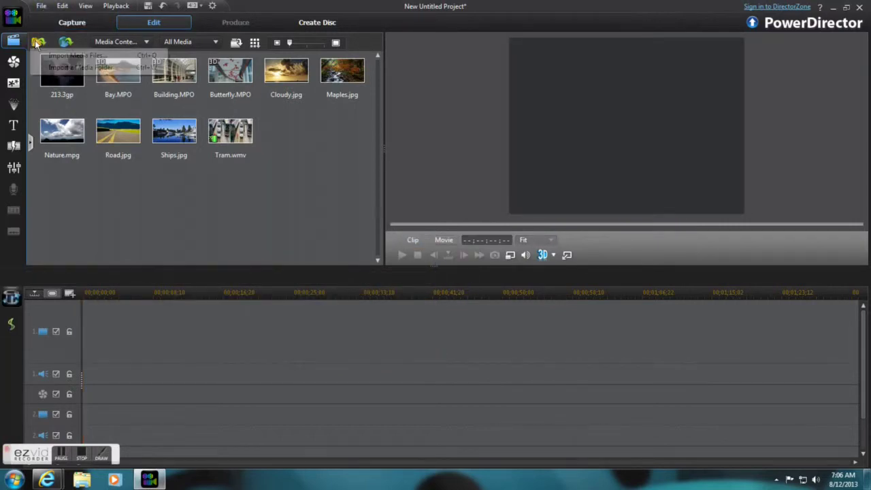
- Import the video 1658.3gp into the media library
click(49, 56)
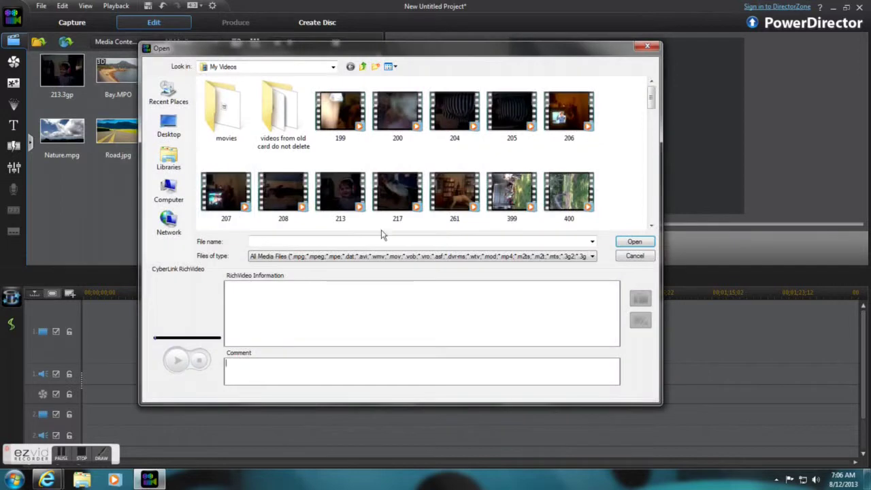
drag(651, 98, 650, 129)
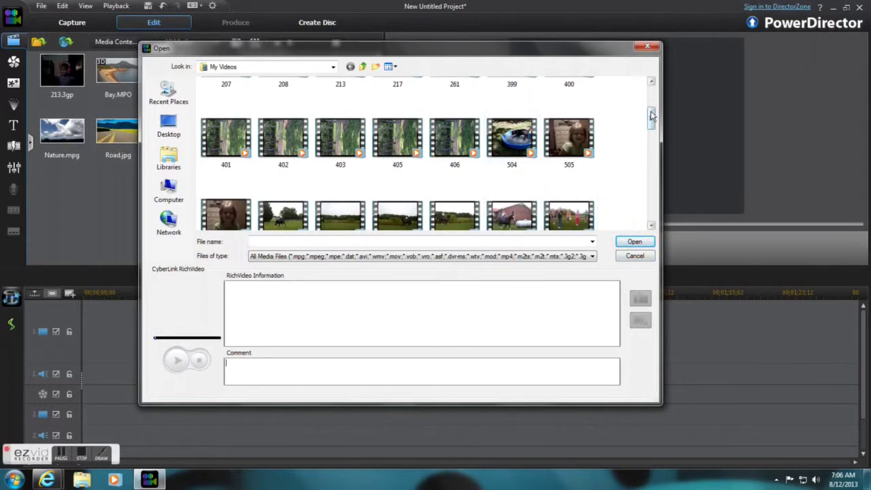
drag(651, 116, 653, 140)
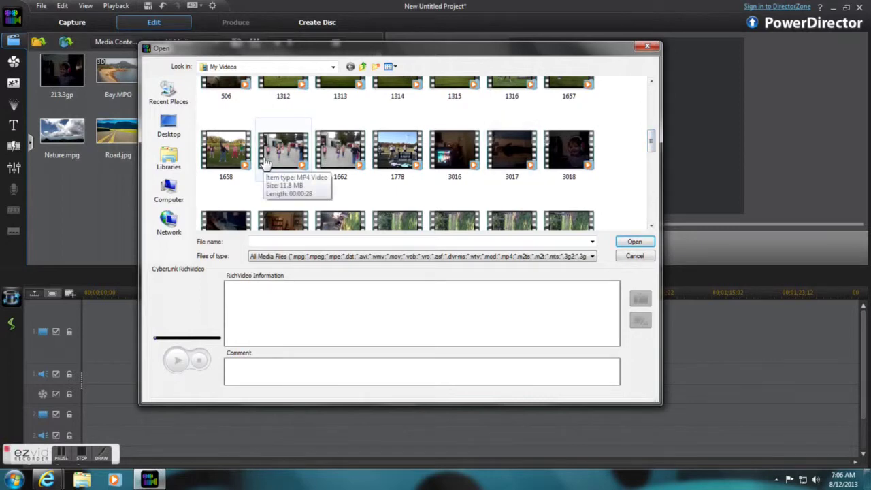
double_click(225, 150)
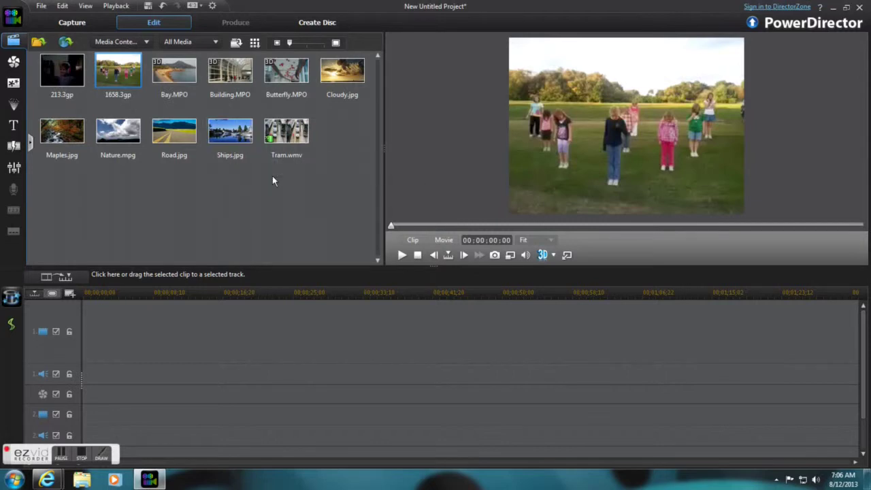
- Place 1658.3gp on video track 1, play the movie, then remove the clip
drag(114, 72, 85, 331)
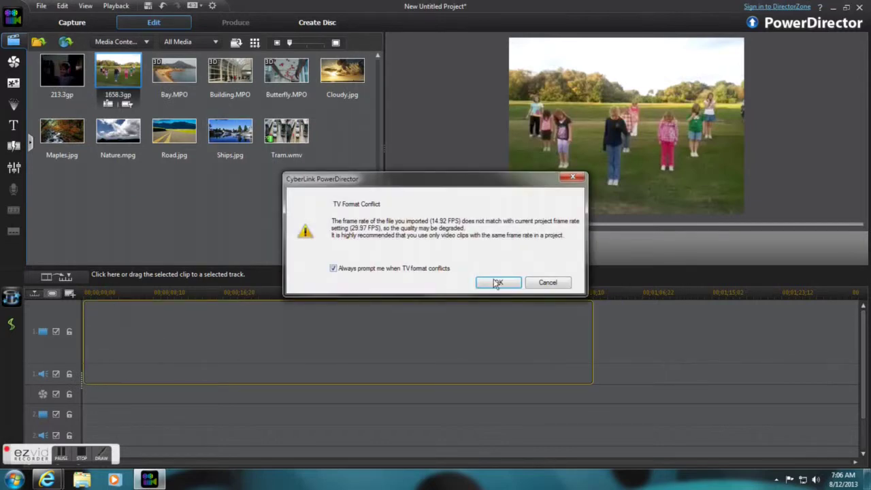
click(498, 282)
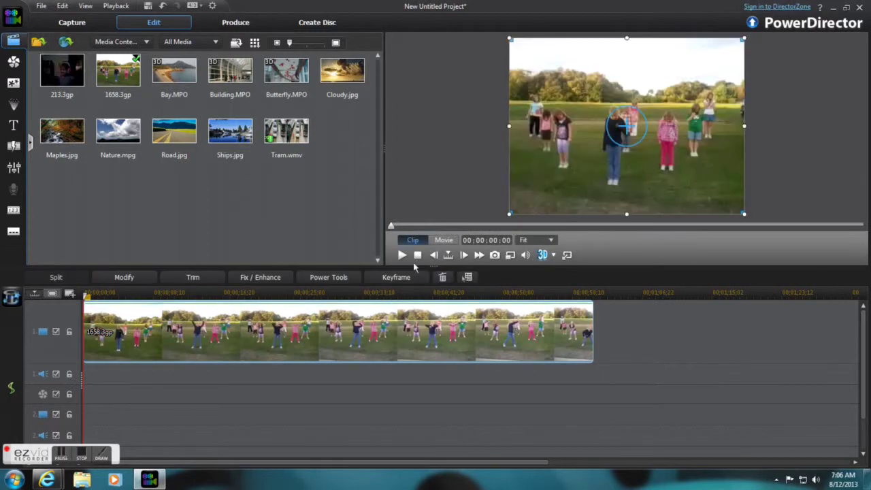
click(442, 240)
click(402, 254)
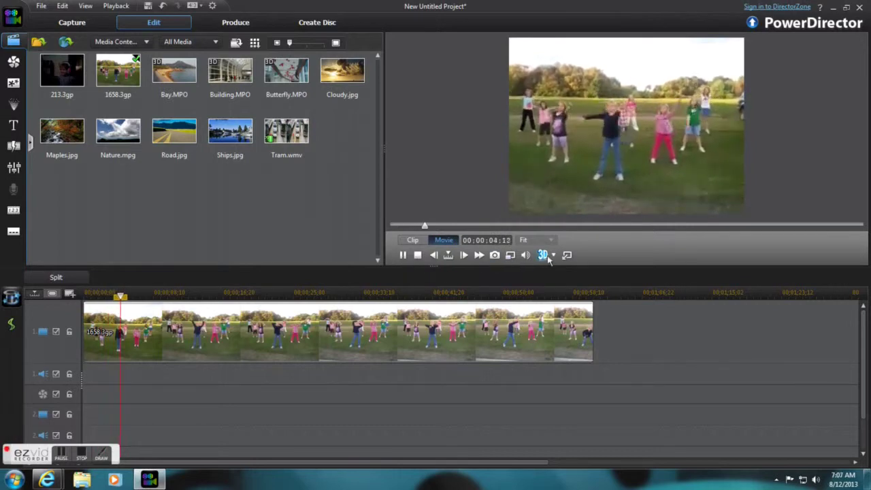
click(435, 326)
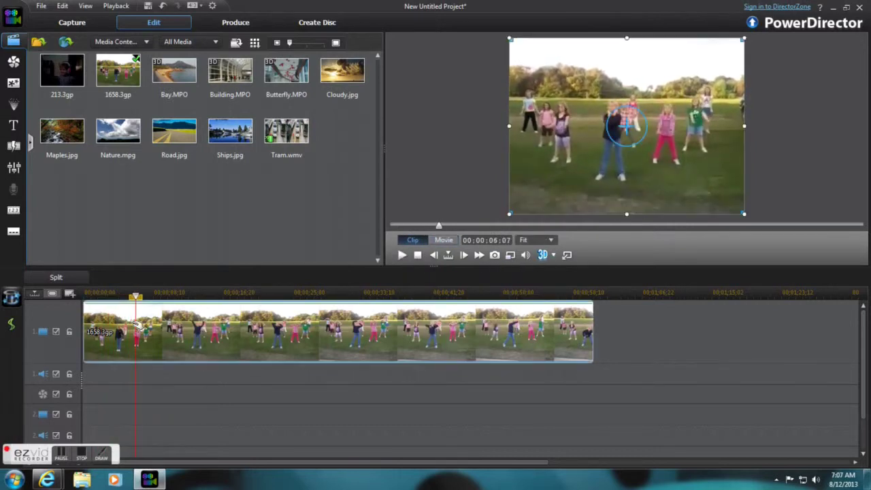
click(442, 278)
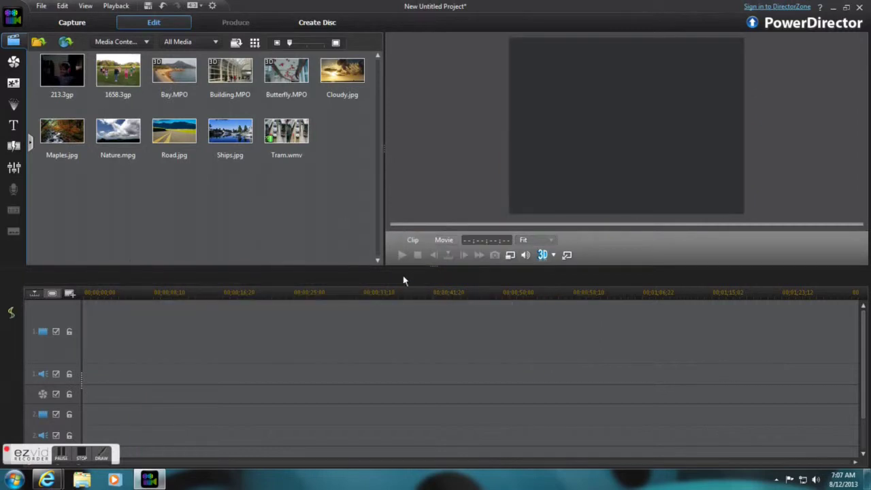
- Import MVI_0517.AVI and place it on video track 1, accepting the frame-rate warning
click(38, 43)
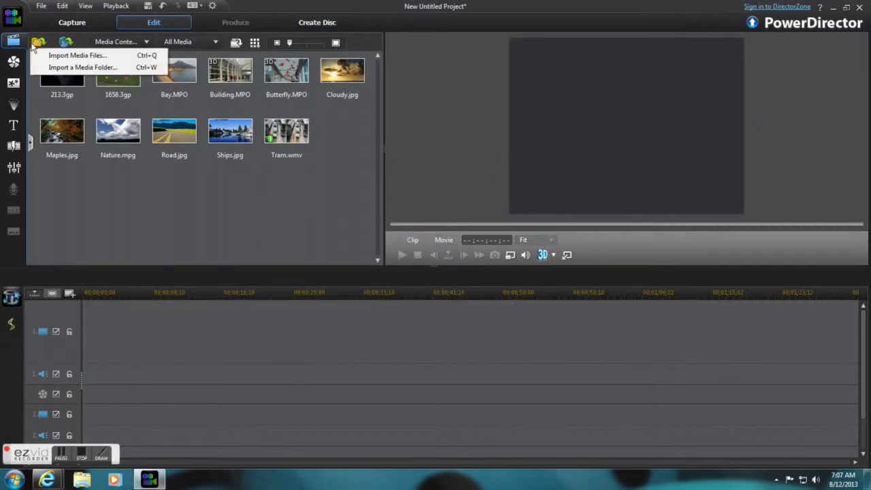
click(57, 54)
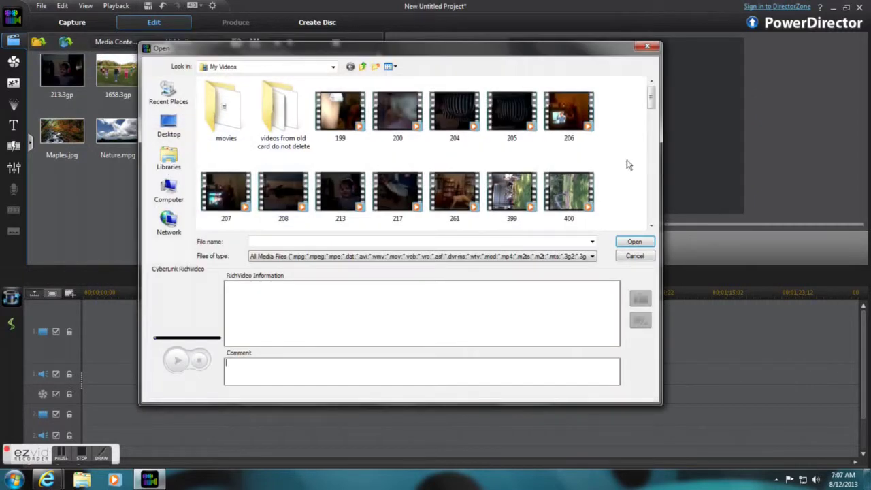
drag(651, 100, 655, 191)
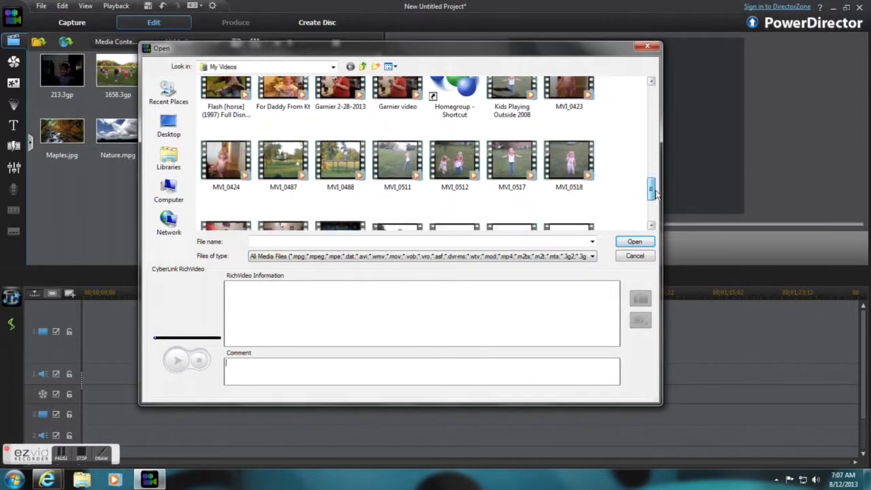
click(490, 185)
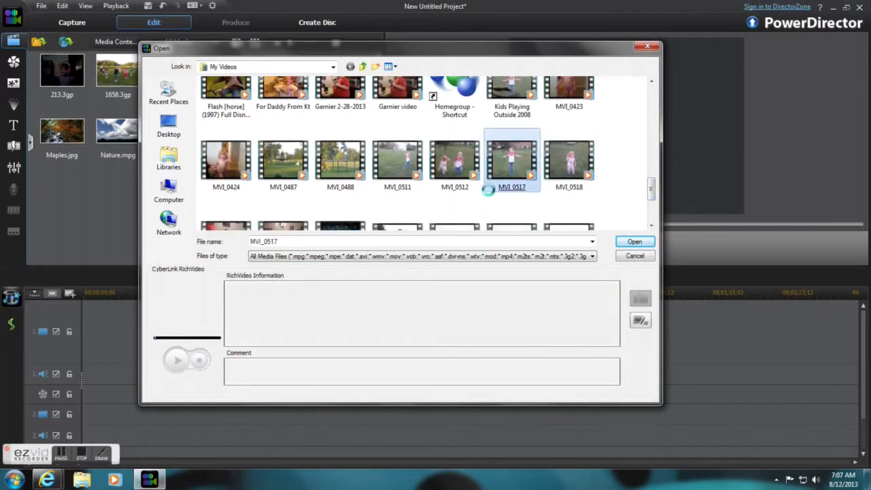
double_click(488, 187)
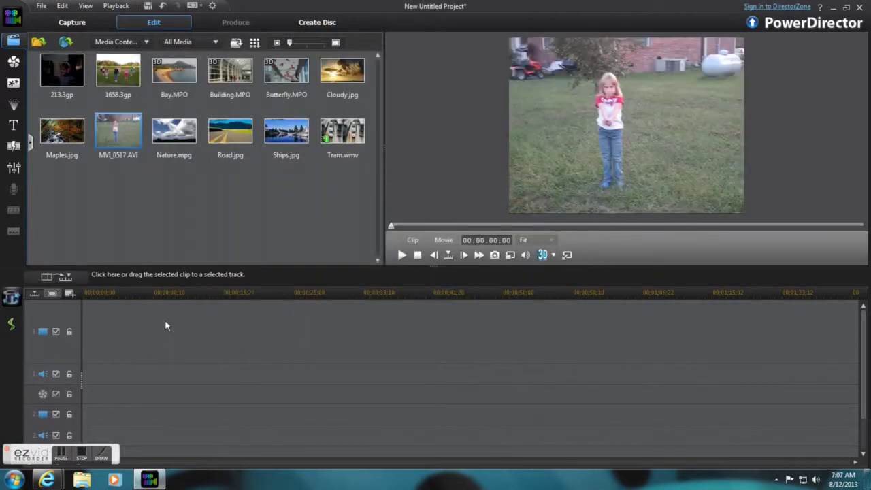
drag(118, 131, 87, 342)
click(503, 283)
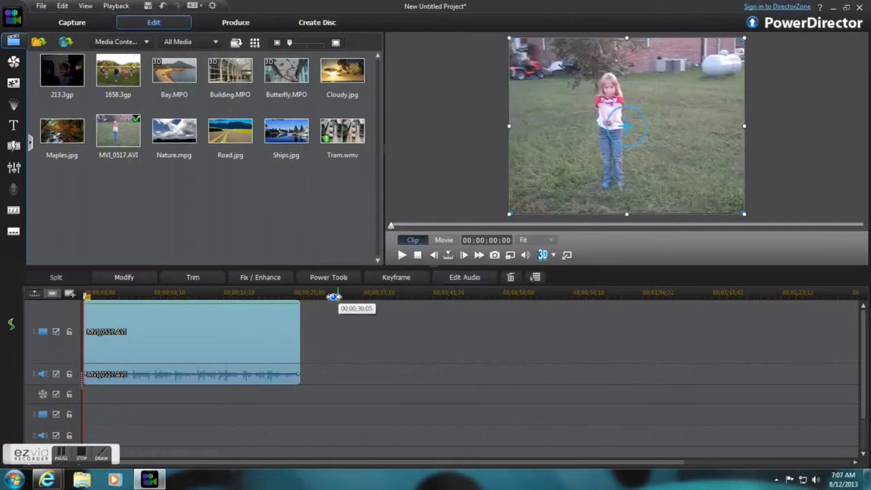
- Play the whole movie, then zoom the timeline so the clip spans it
click(444, 240)
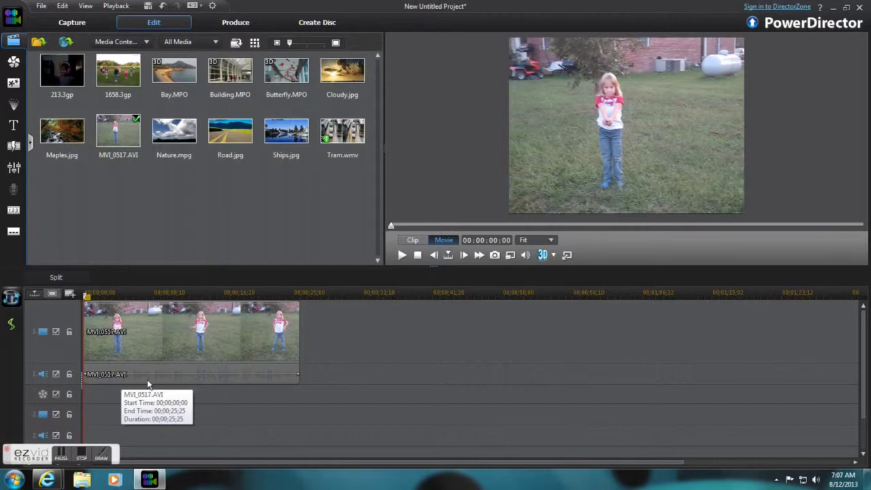
click(294, 379)
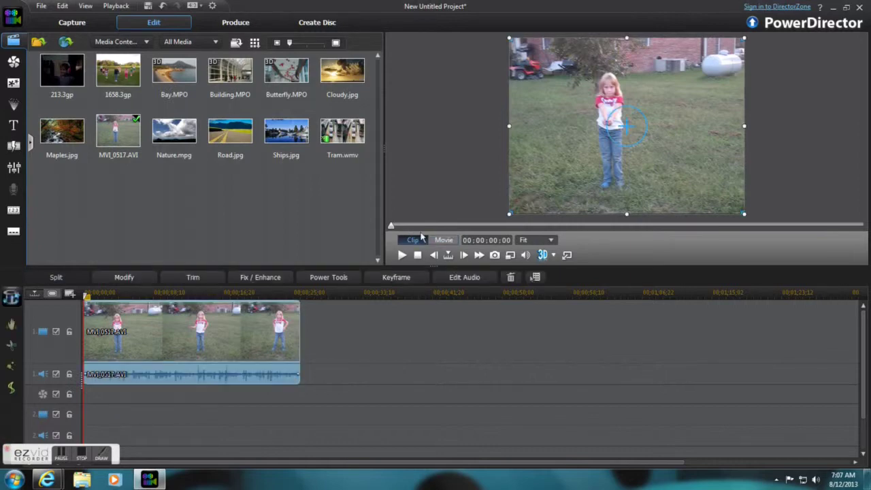
click(402, 254)
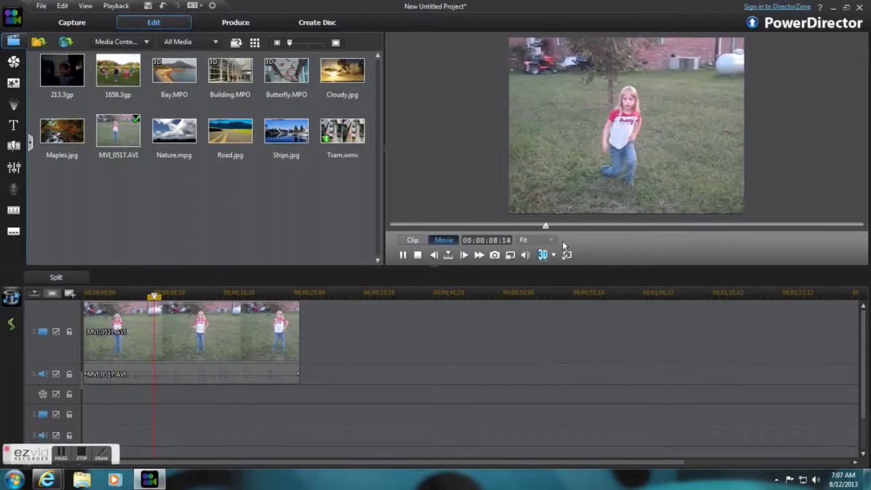
click(417, 255)
click(291, 325)
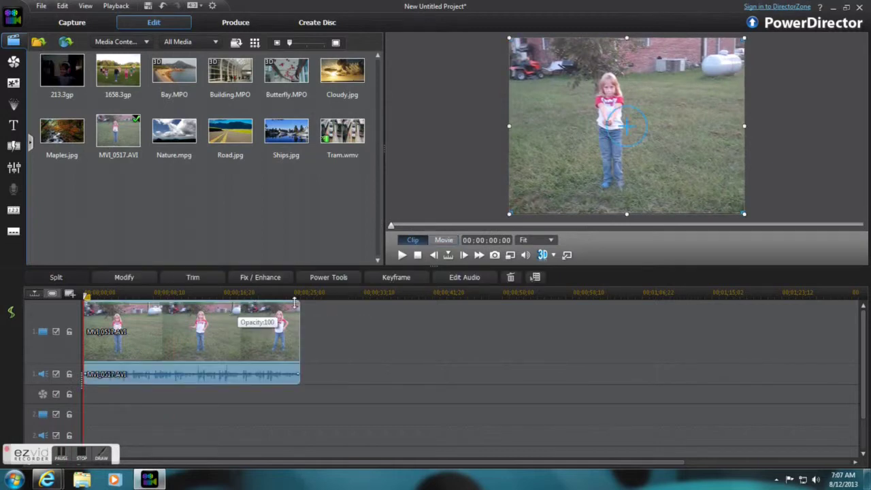
drag(295, 292, 718, 291)
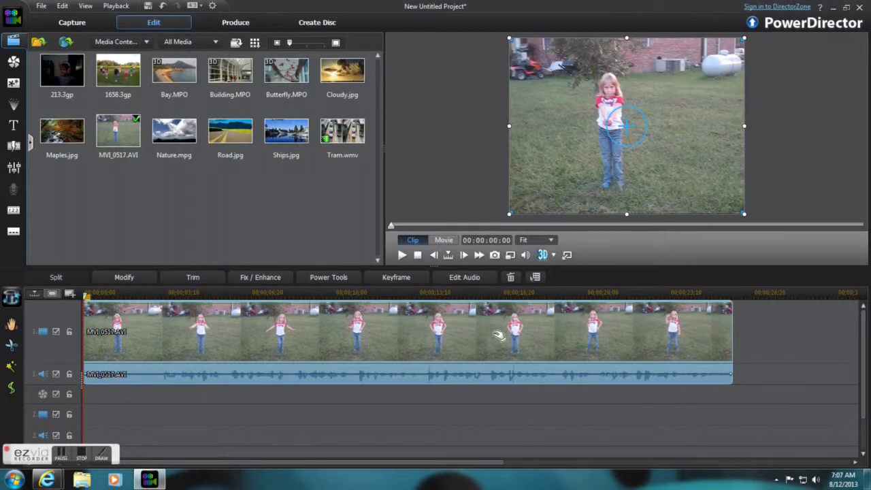
- Park the playhead at about 00:00:16:03 and bring up the Particle Room
click(464, 294)
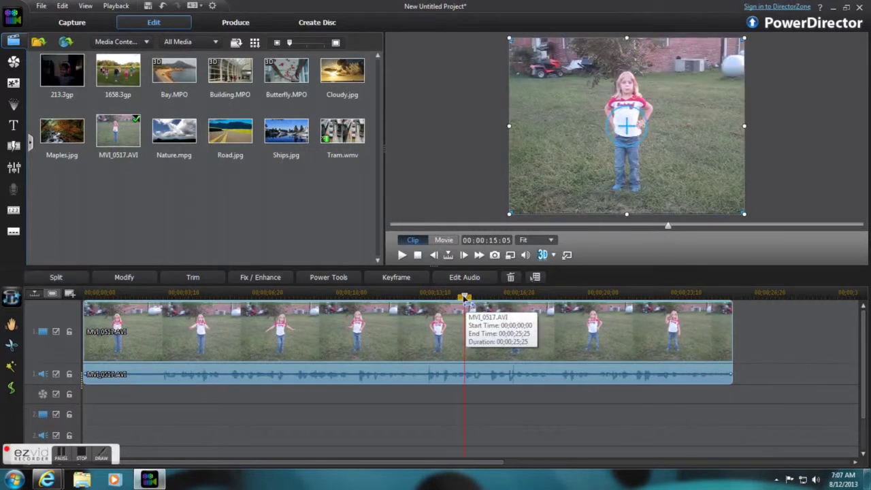
drag(468, 302, 490, 303)
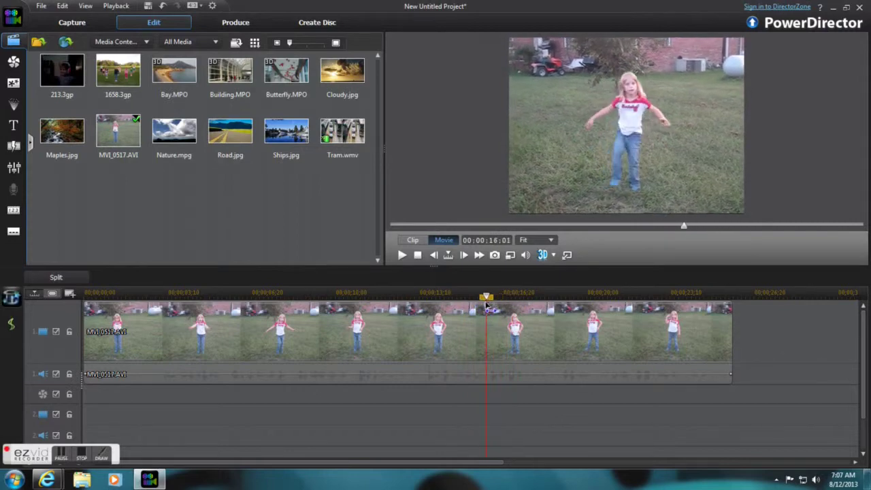
click(482, 307)
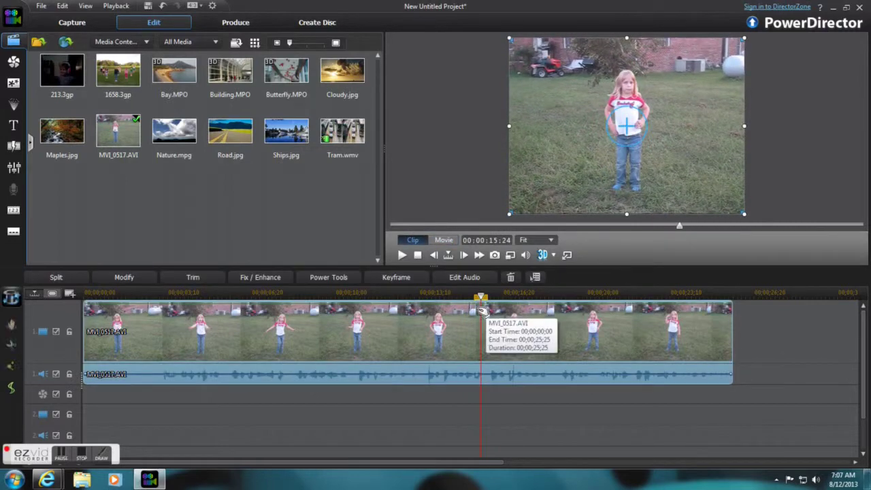
drag(482, 304, 490, 304)
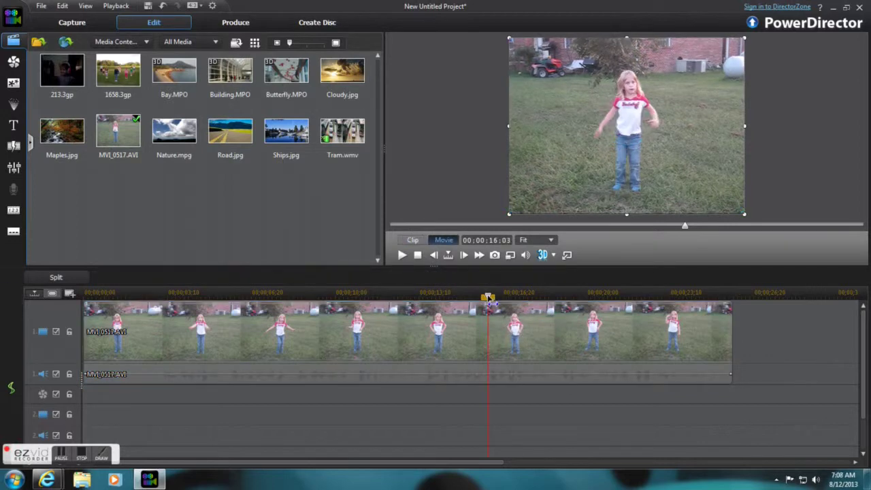
click(491, 306)
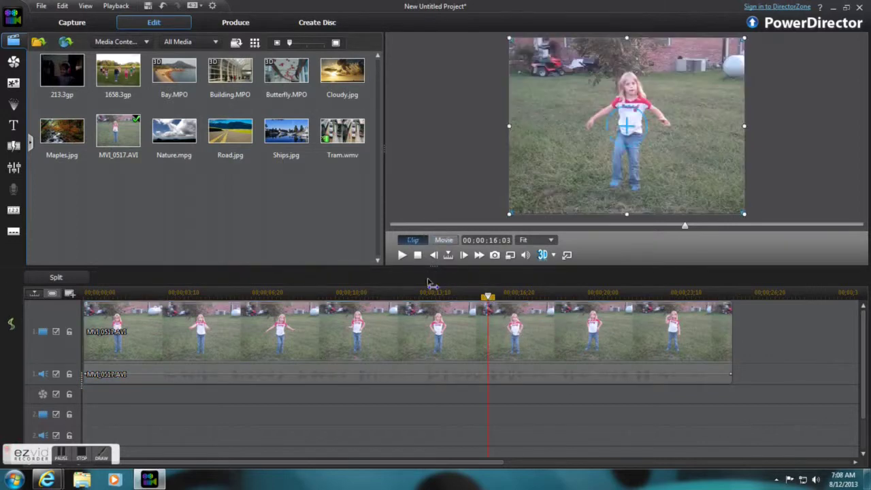
click(20, 107)
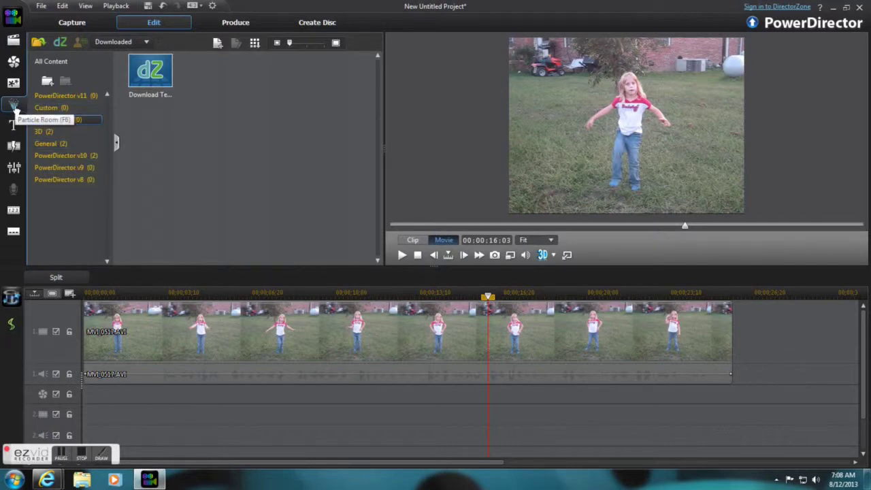
- After previewing Candy Canes and Cloud, add Fireworks at 16:02 and shorten it
click(13, 62)
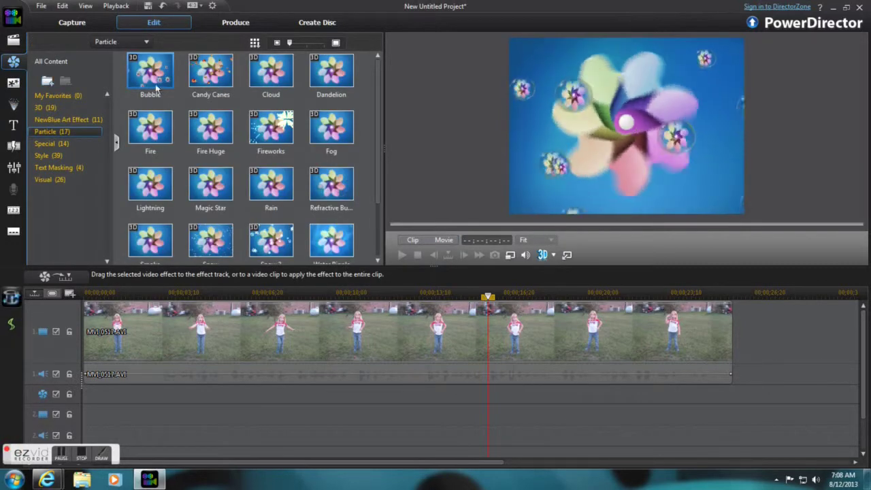
click(204, 82)
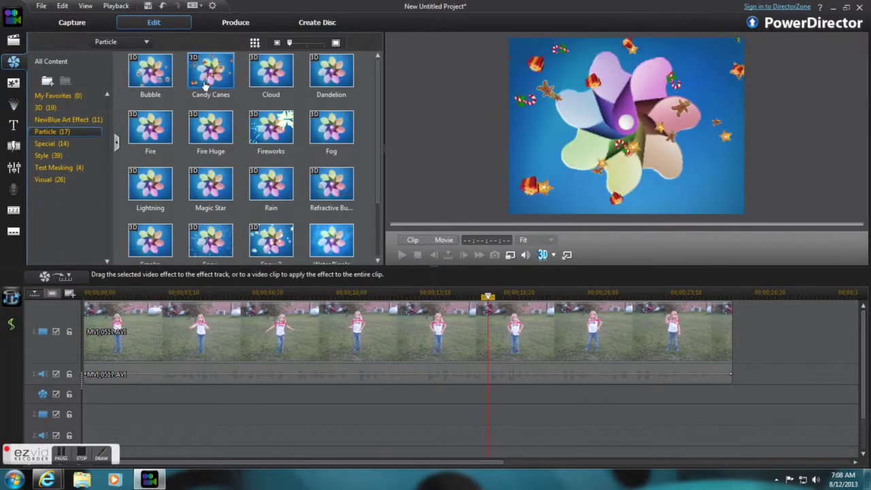
click(281, 80)
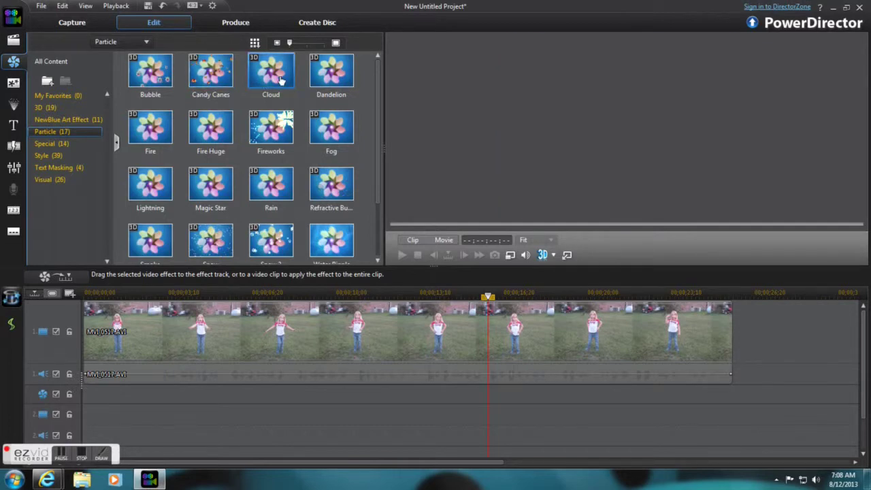
click(280, 122)
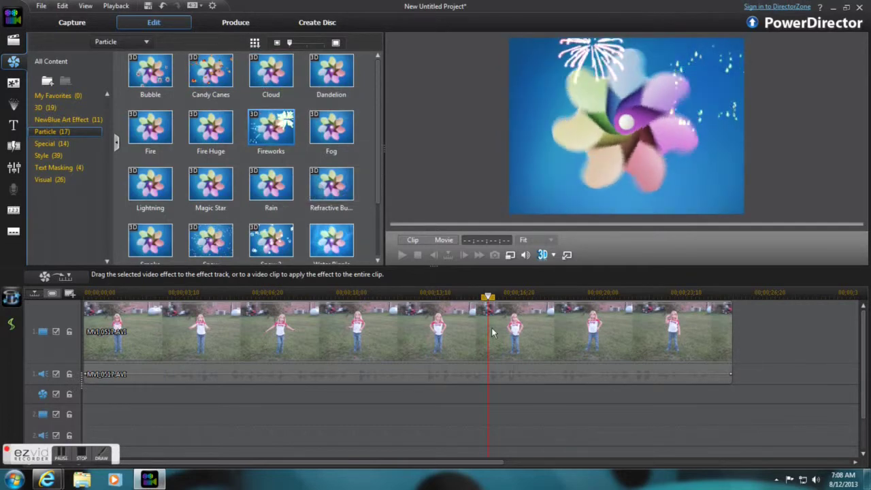
drag(273, 139, 487, 394)
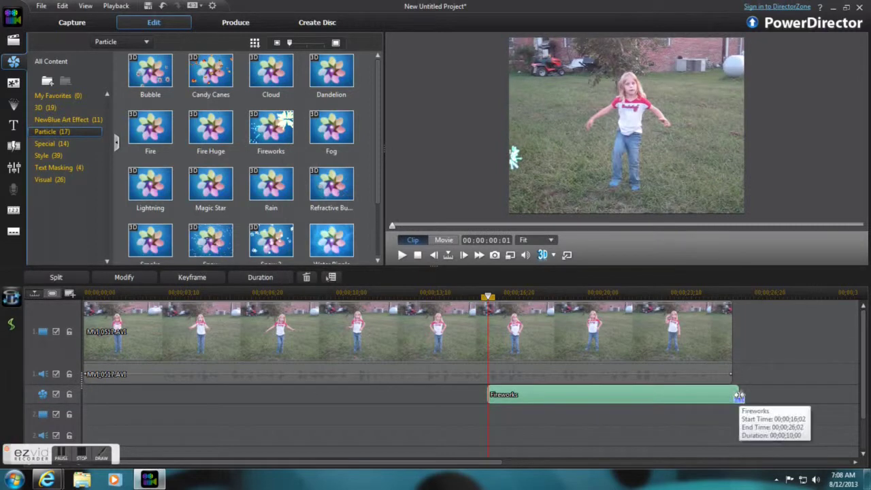
drag(739, 398, 555, 409)
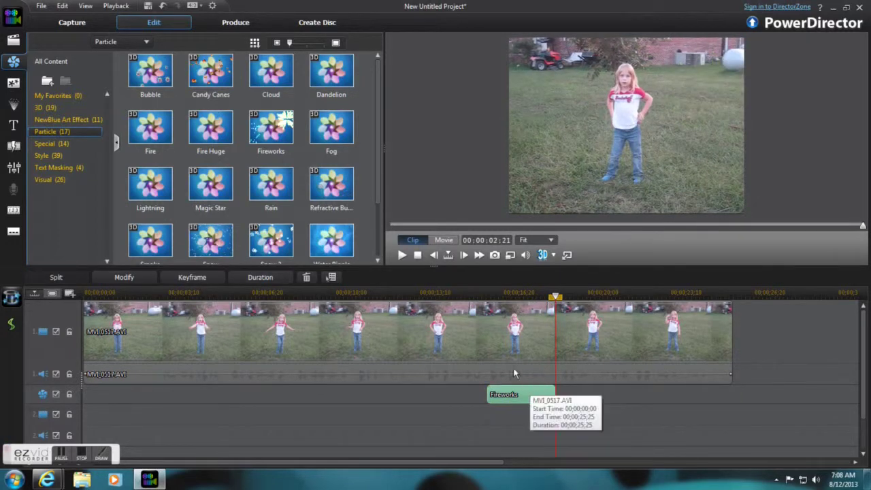
- Scrub through the cheer video, then copy the Fireworks effect clip
click(503, 341)
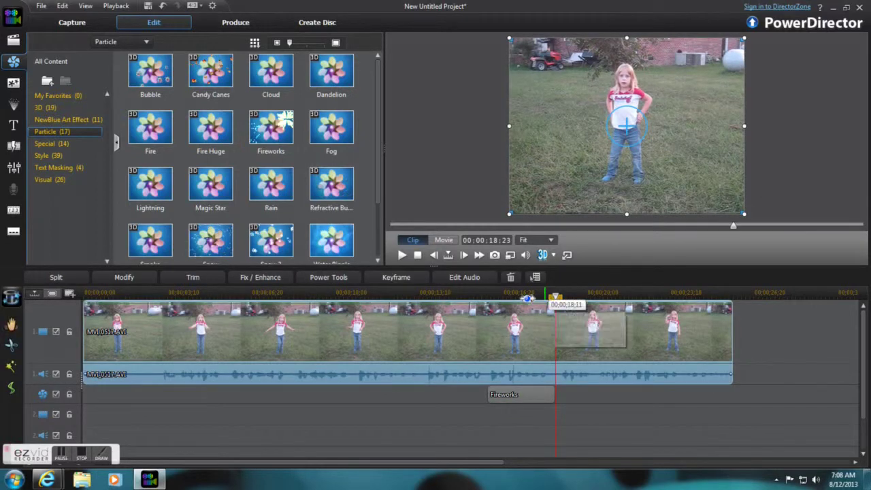
click(291, 294)
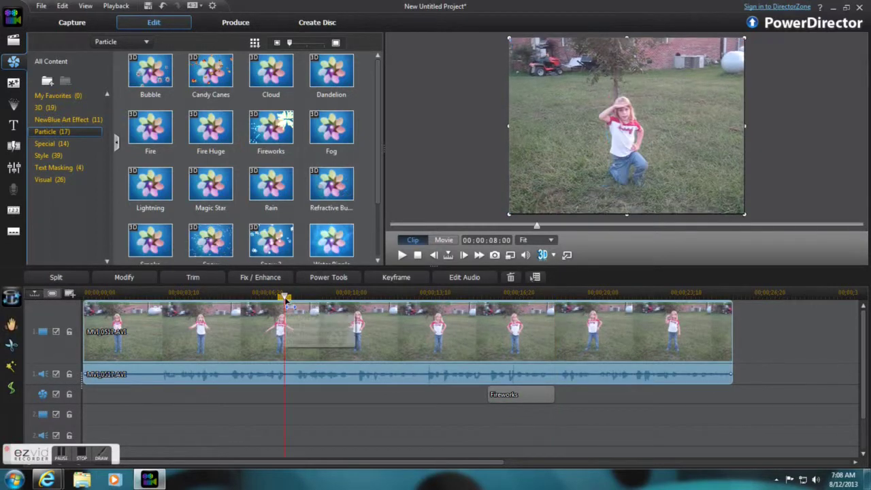
drag(300, 300, 427, 299)
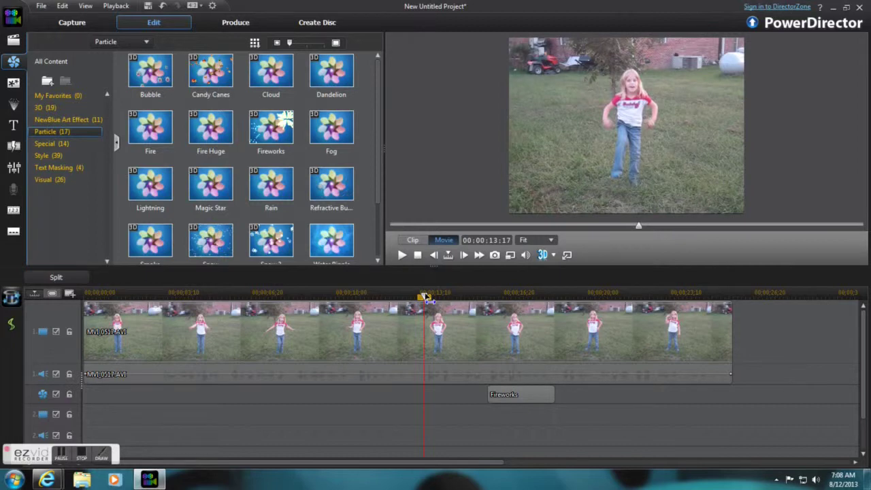
click(462, 329)
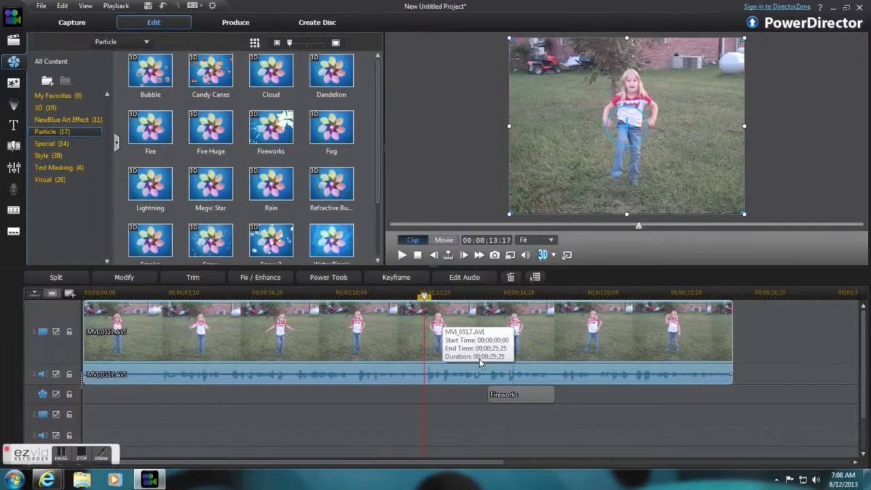
click(515, 396)
right_click(512, 397)
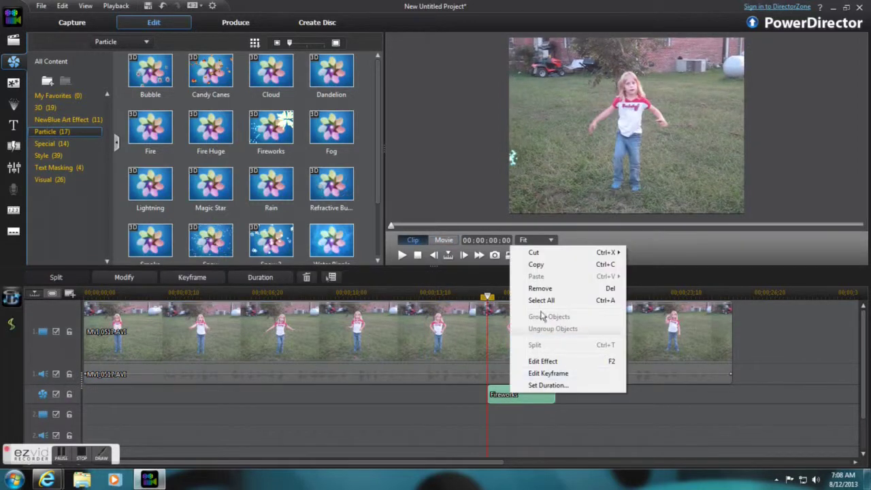
click(540, 266)
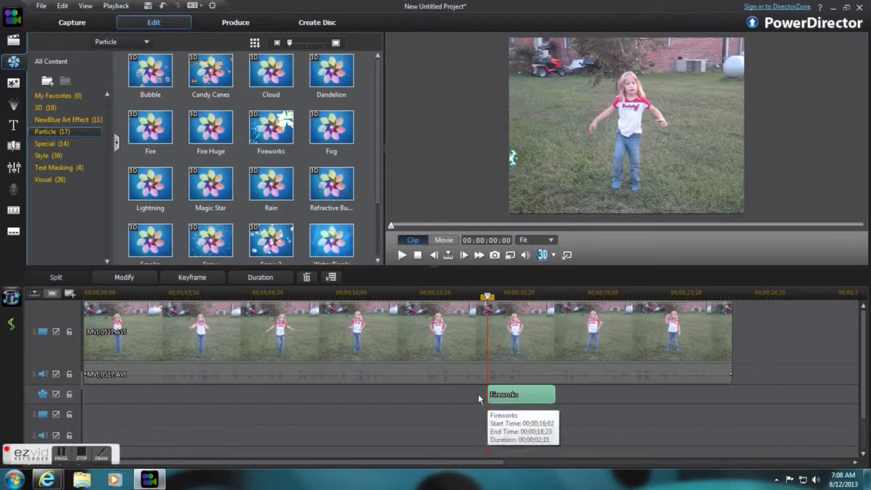
- Move the playhead to 00:00:13:18
click(411, 291)
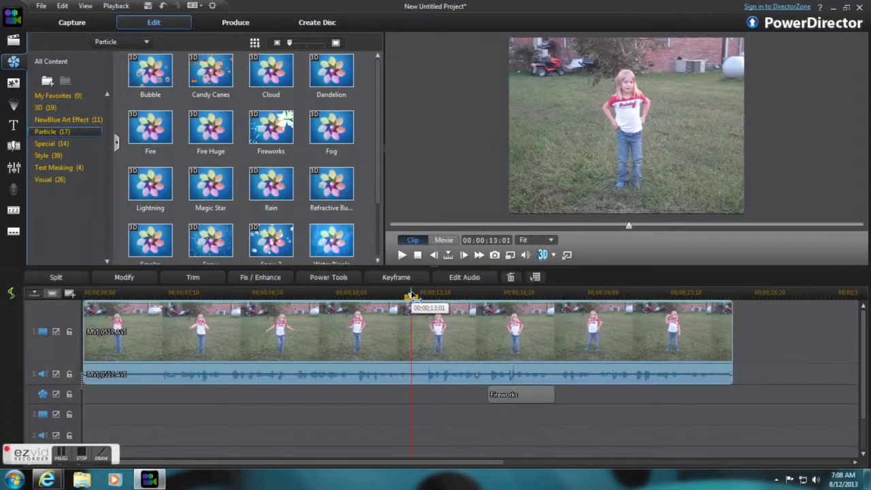
drag(411, 297, 425, 308)
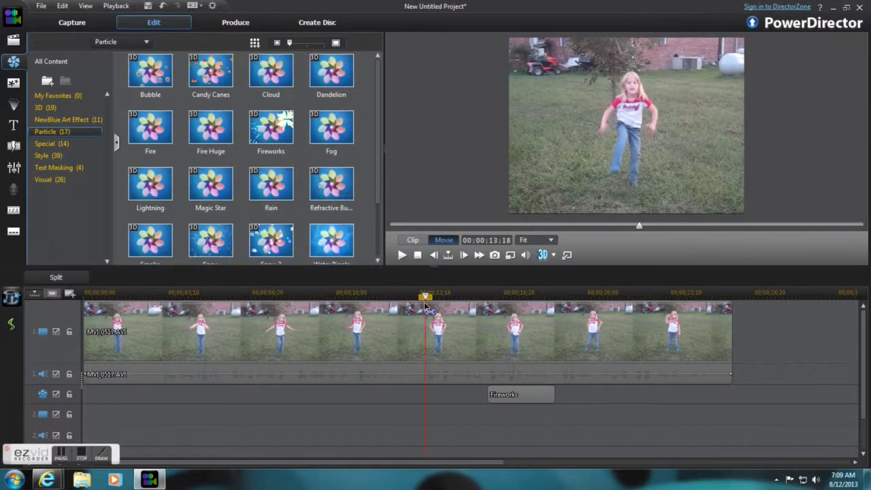
click(426, 327)
- Paste the Fireworks copy at the playhead, trimmed to fit the gap
right_click(427, 389)
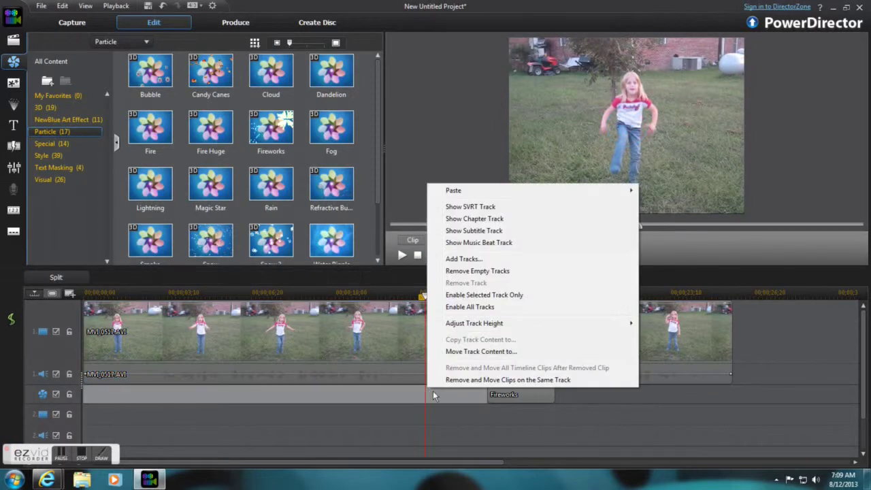
click(429, 400)
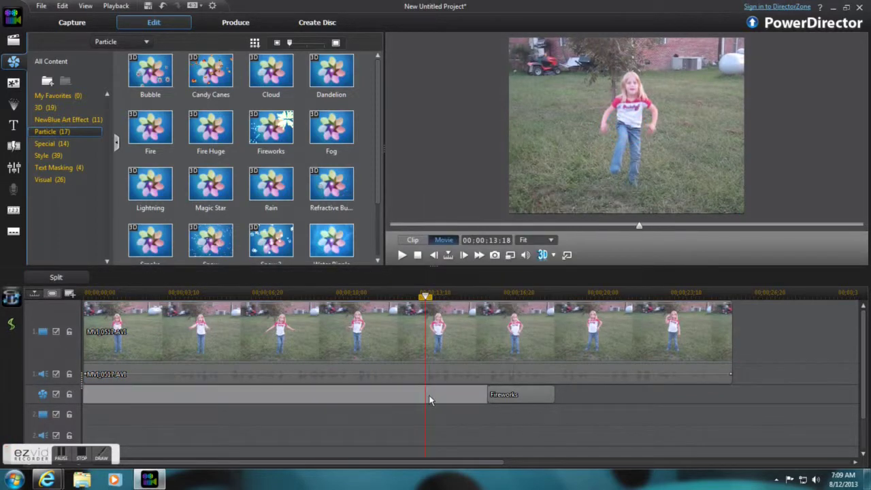
right_click(426, 395)
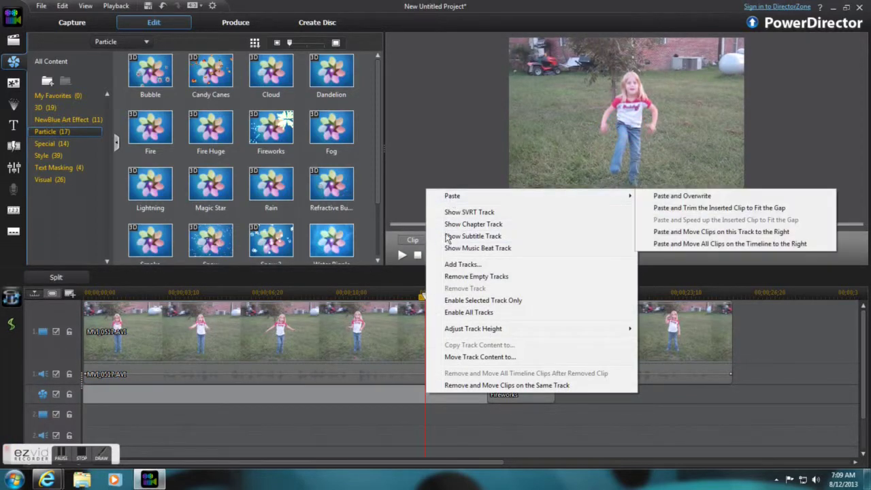
mouse_move(623, 203)
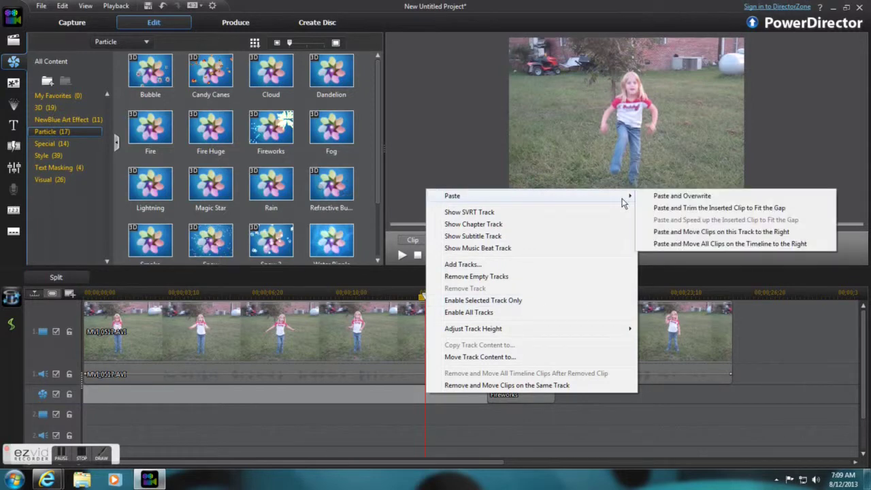
click(682, 208)
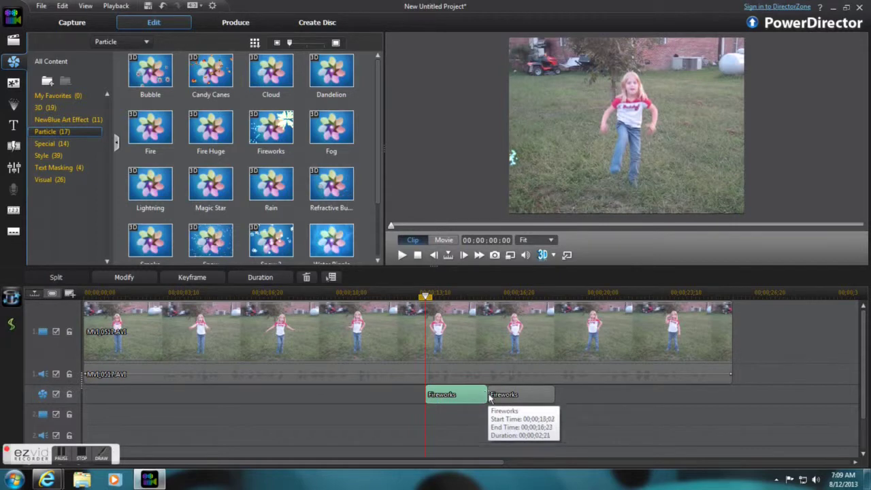
- Cancel a trial trim of the pasted Fireworks clip, keeping its full length
drag(488, 394, 476, 398)
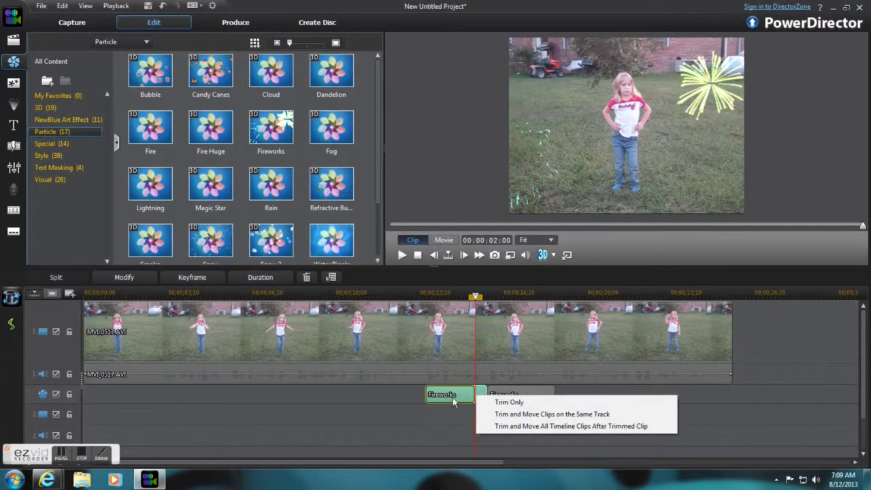
click(452, 397)
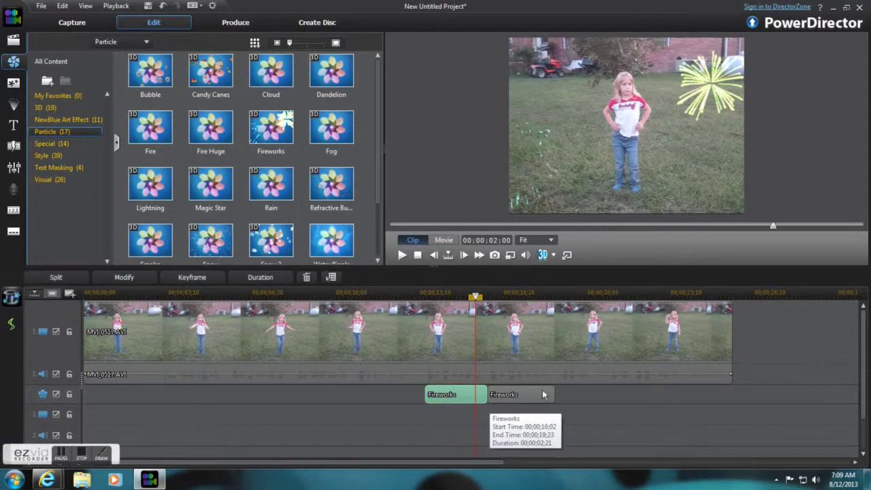
click(99, 329)
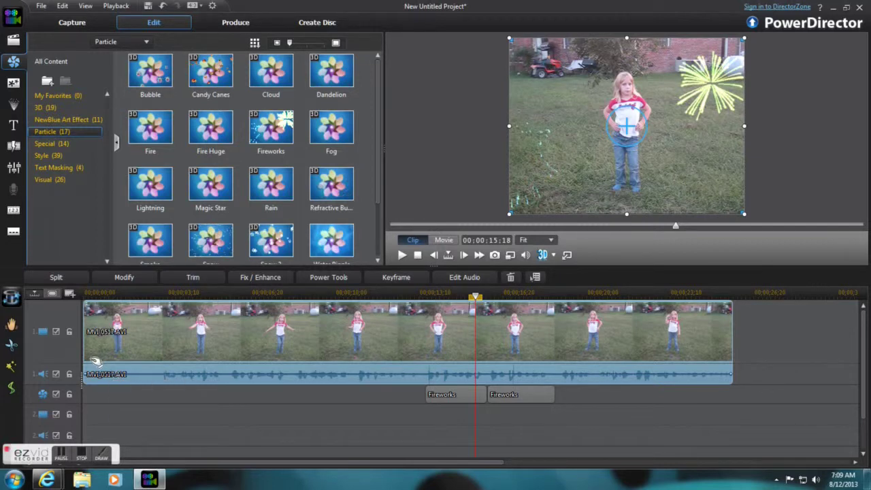
click(17, 42)
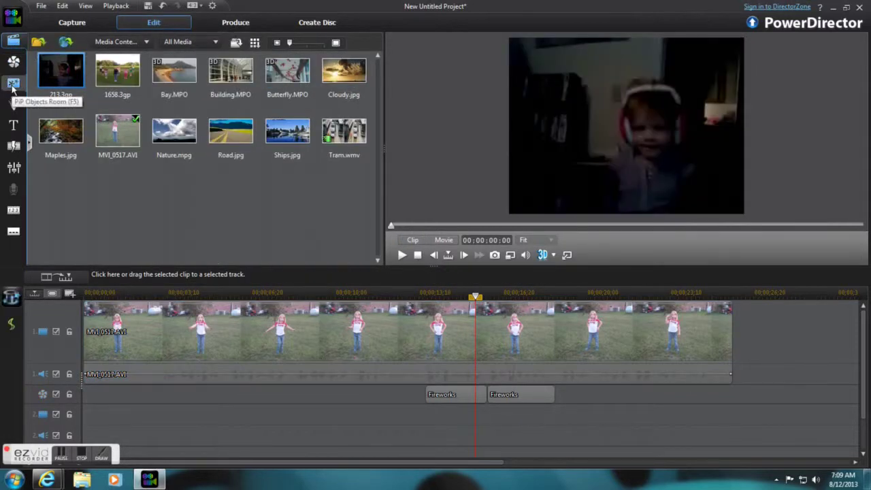
- Insert the downloaded Bond Style title at the start of track 1, moving clips right
click(13, 126)
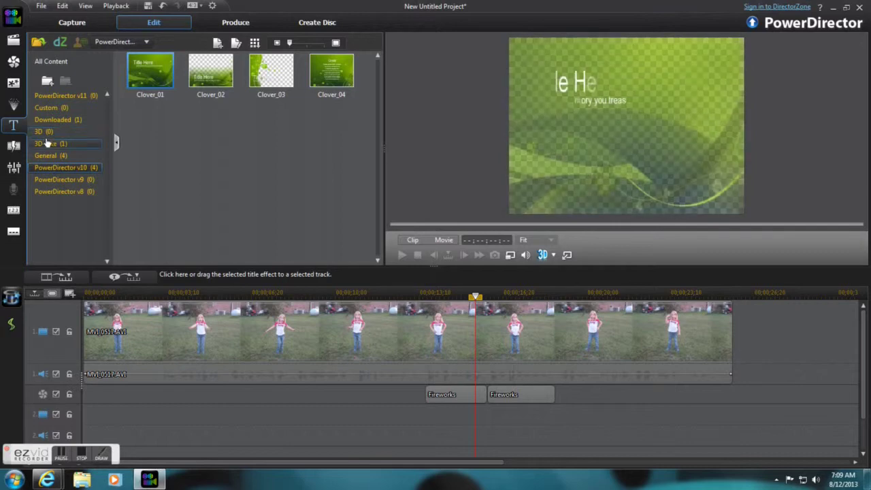
click(57, 120)
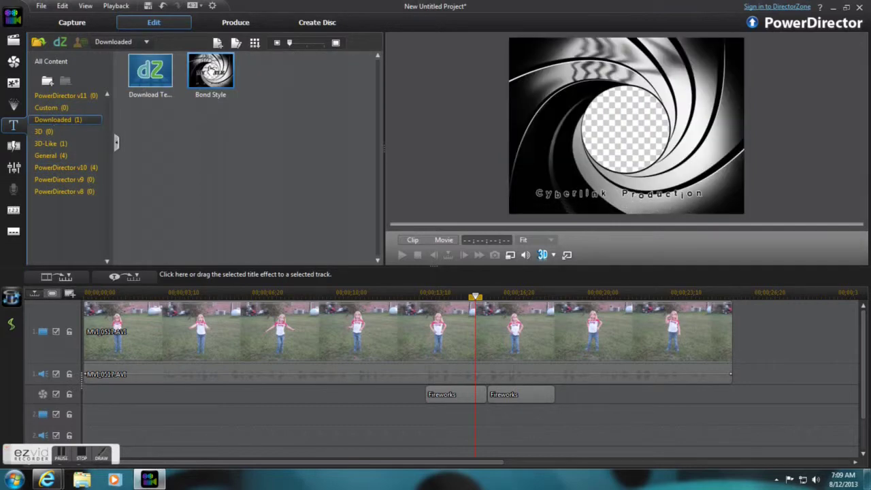
drag(211, 70, 80, 375)
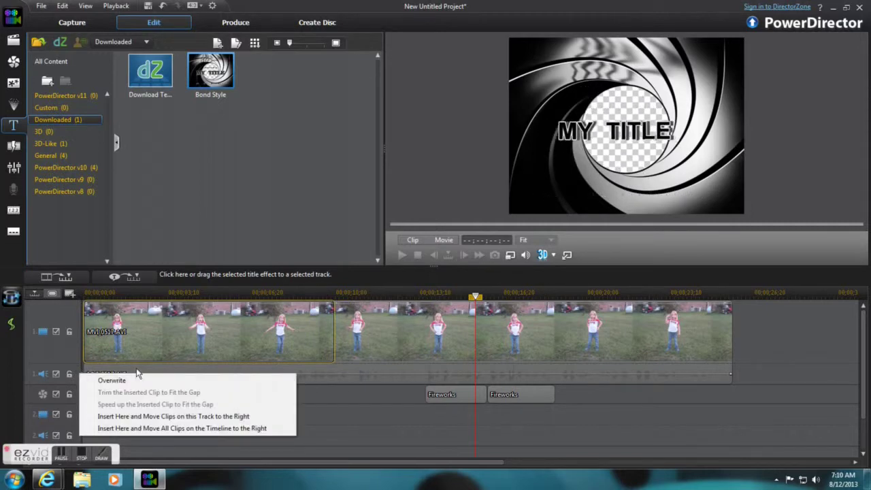
click(153, 415)
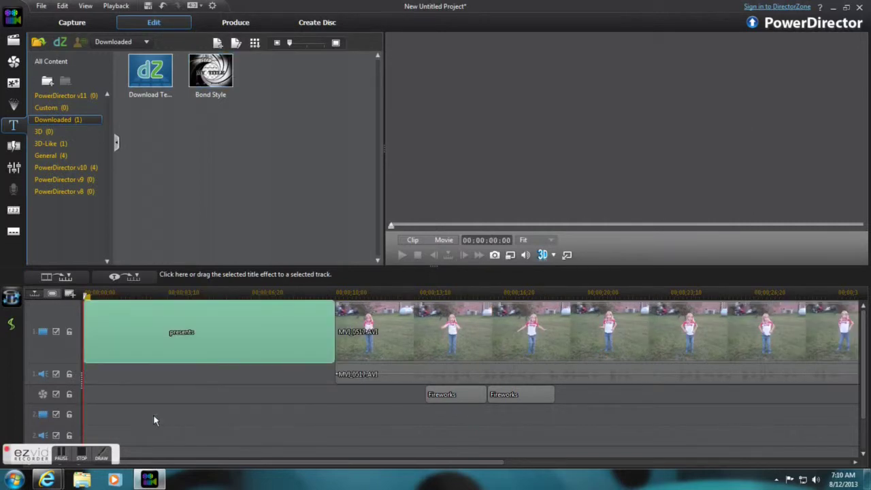
- Trim the Bond Style title to 00;00;04;07 and close the gap before the video
drag(331, 320, 193, 344)
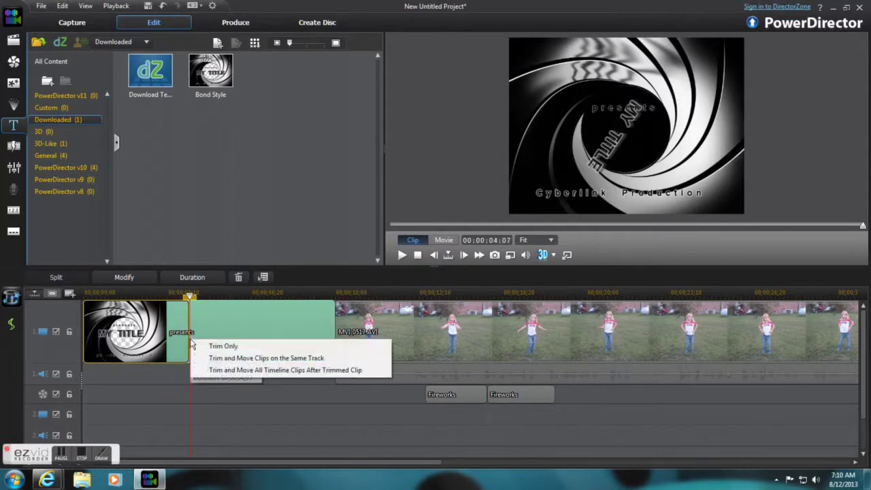
click(229, 358)
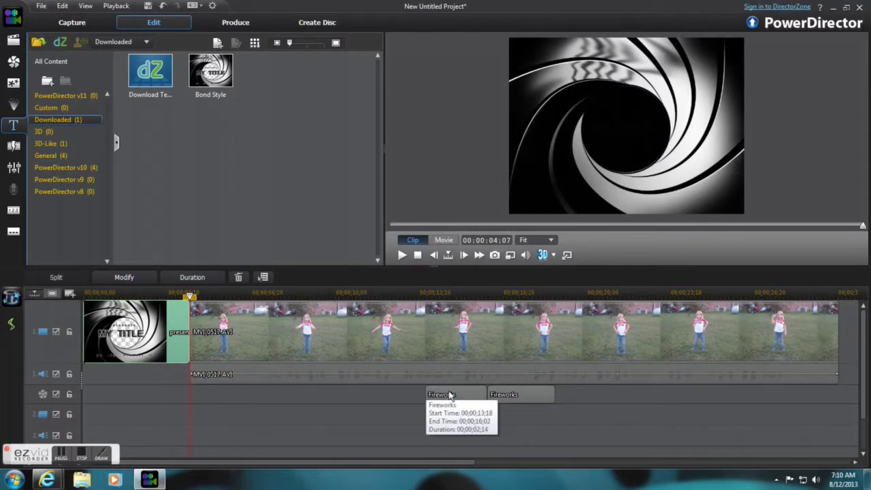
click(527, 396)
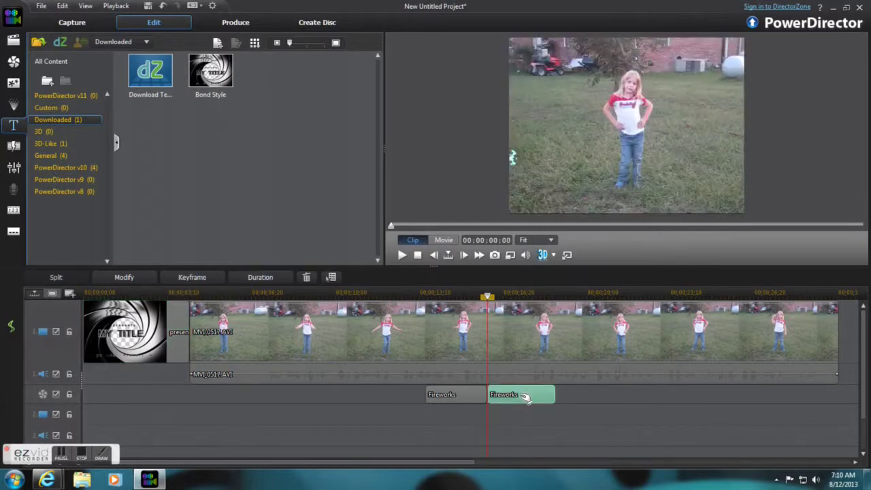
- Reposition the two Fireworks clips near the 17–20 second mark and preview the fireworks
drag(527, 396, 703, 401)
click(442, 396)
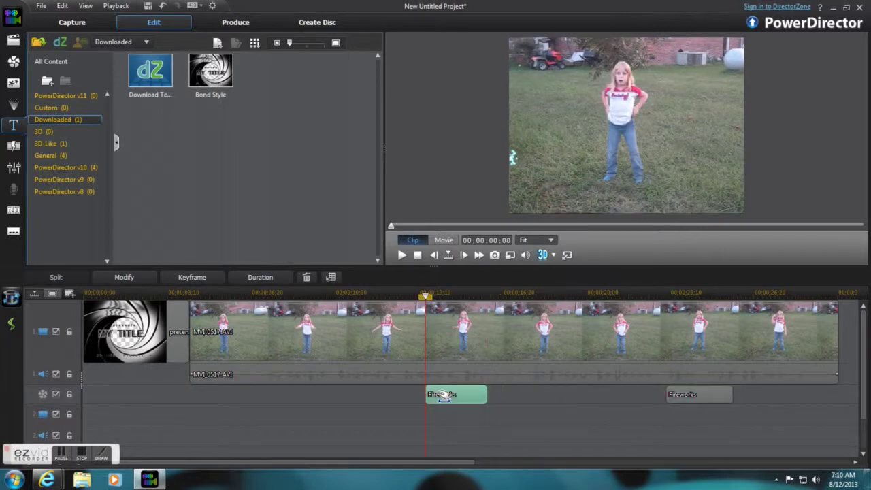
drag(442, 396, 605, 400)
click(597, 329)
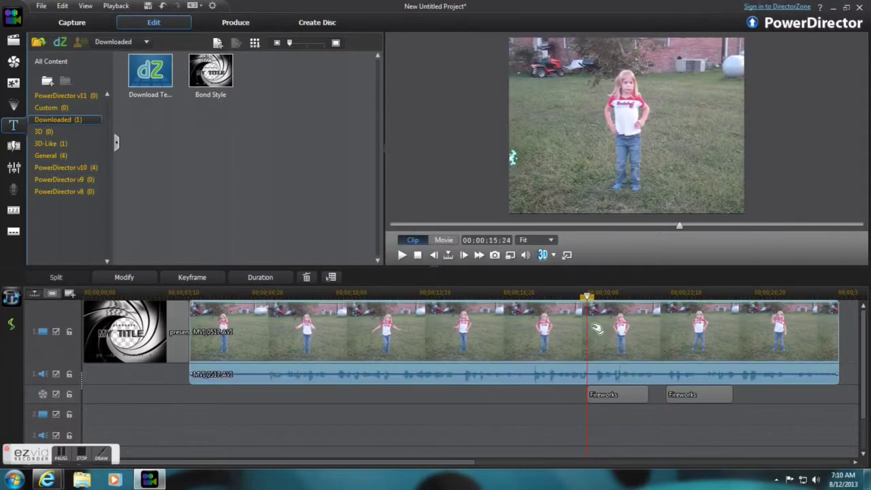
drag(589, 300, 506, 305)
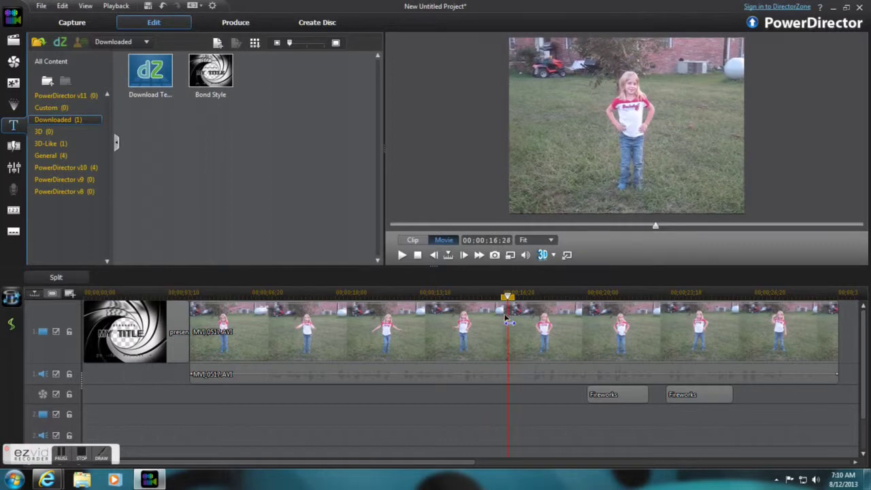
click(569, 337)
drag(612, 398, 582, 402)
drag(687, 398, 591, 396)
- Remove the duplicate second Fireworks clip from the effect track
click(577, 395)
click(612, 395)
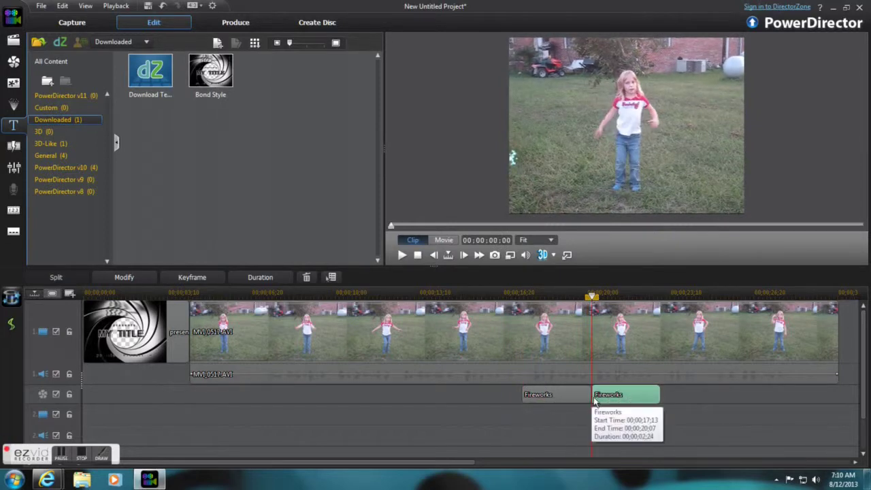
click(534, 394)
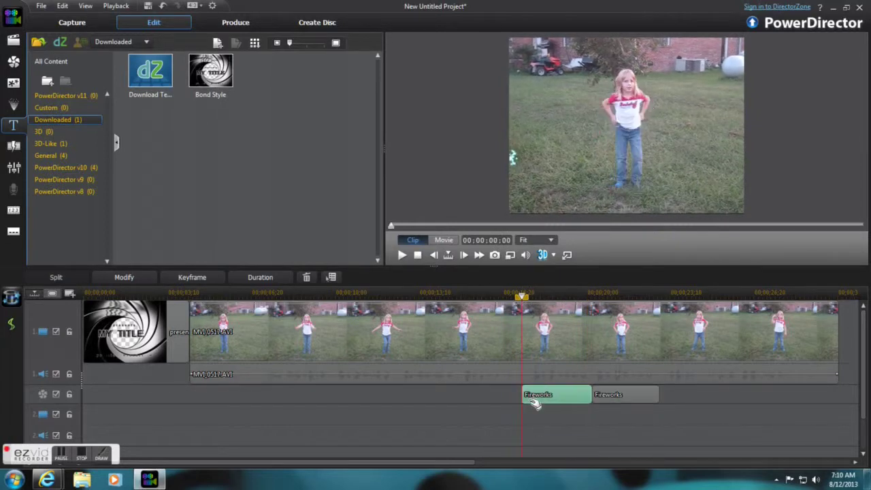
click(608, 398)
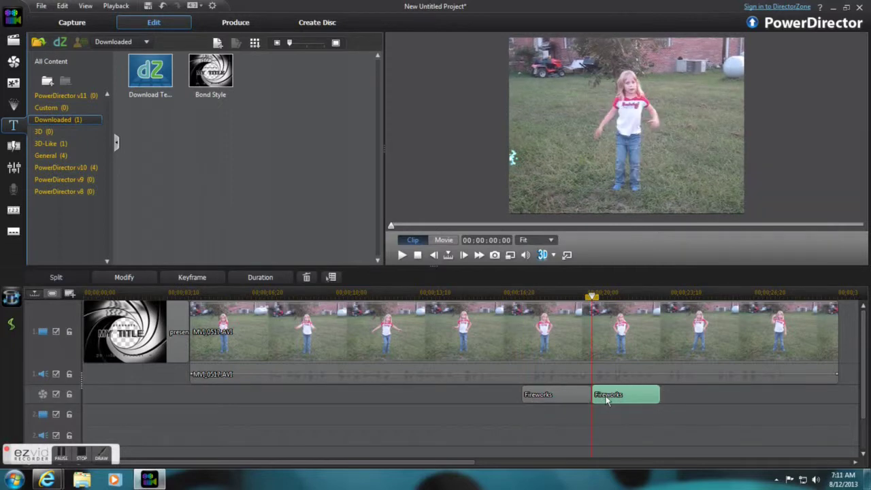
right_click(608, 401)
click(636, 291)
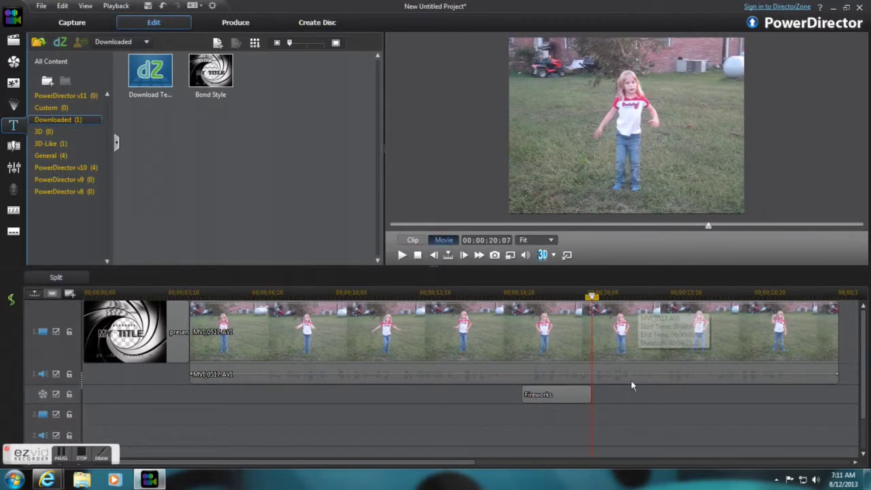
- Extend the remaining Fireworks effect so it ends around 00;00;22;05
click(583, 395)
drag(595, 398, 659, 398)
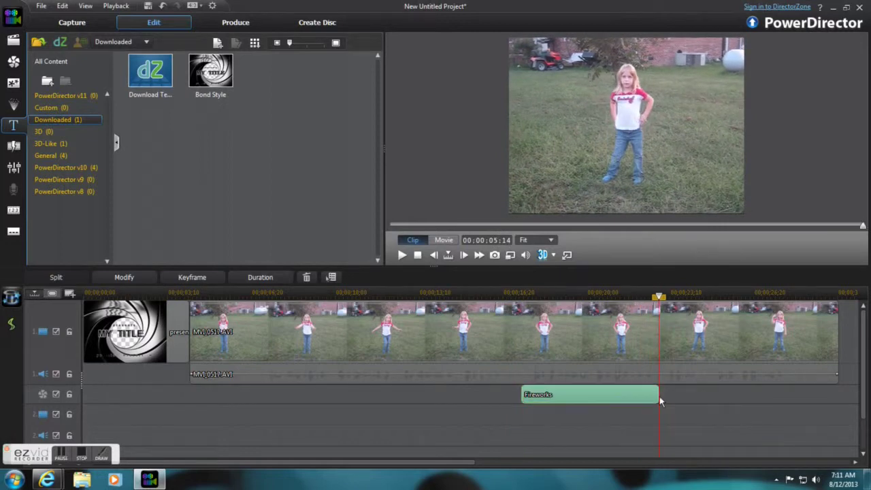
click(184, 342)
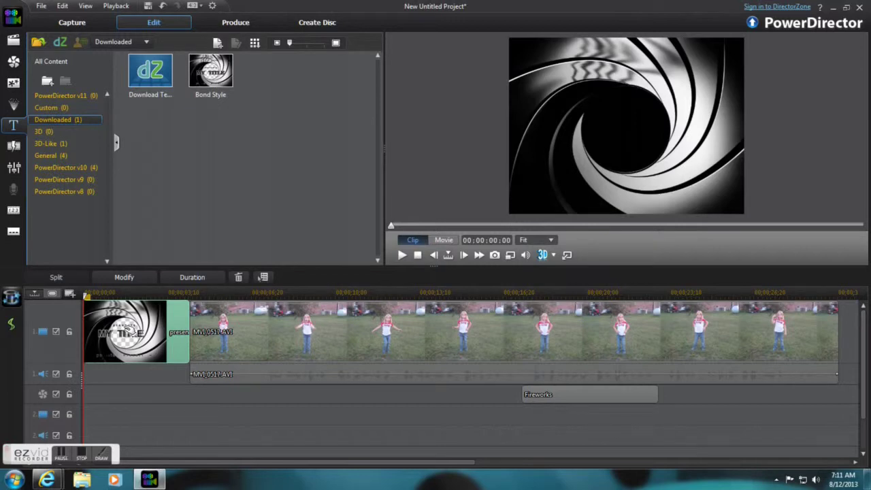
- Edit the Bond Style title and replace MY TITLE with 'Firecracker'
right_click(124, 333)
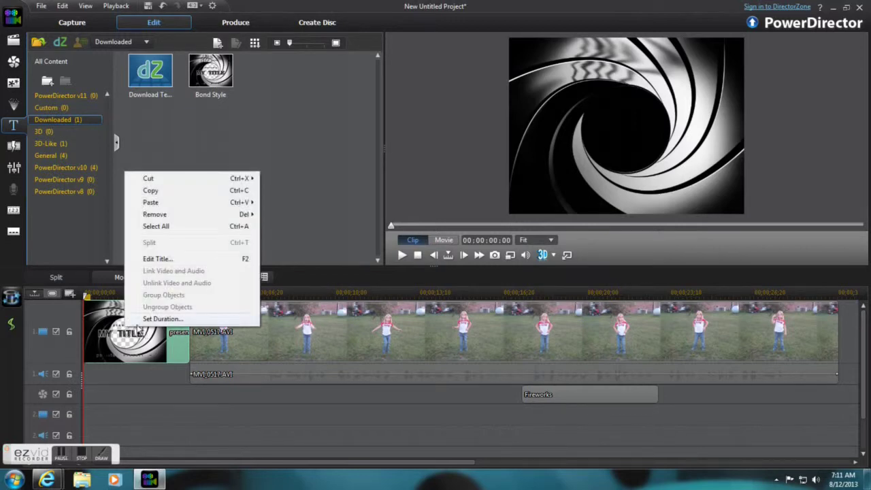
click(154, 261)
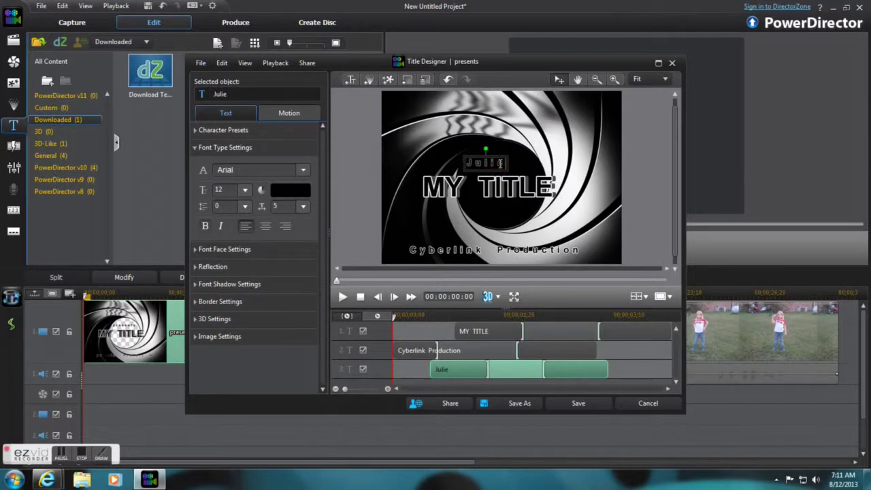
click(498, 181)
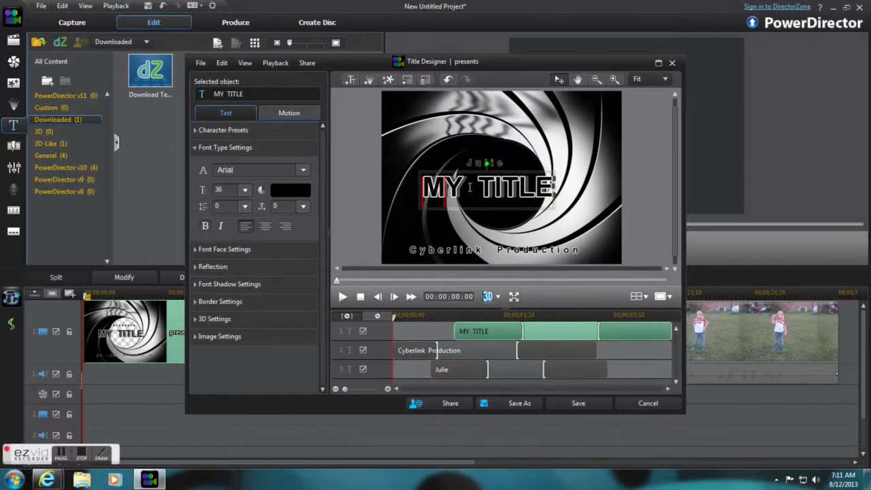
drag(469, 187, 552, 194)
text(F)
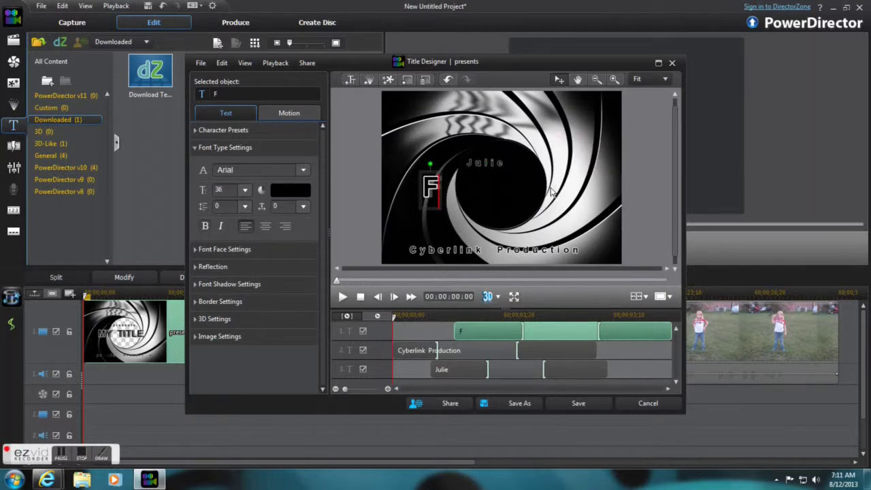
text(irecrack)
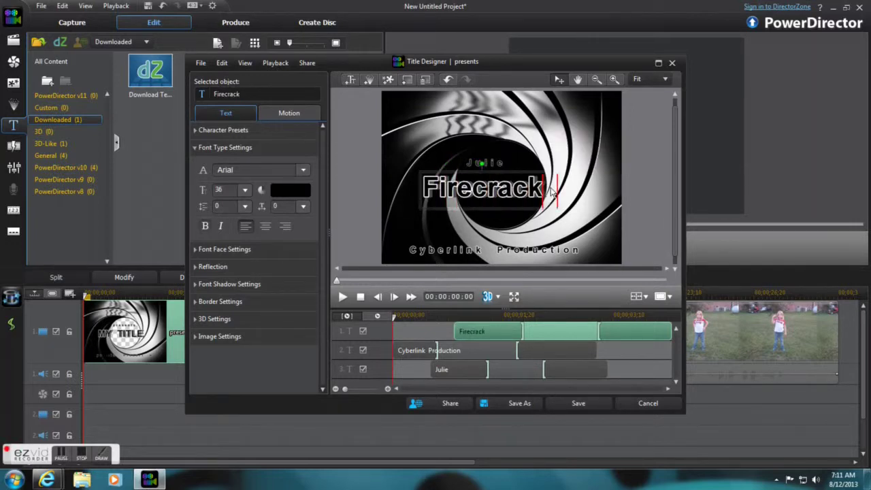
text(er)
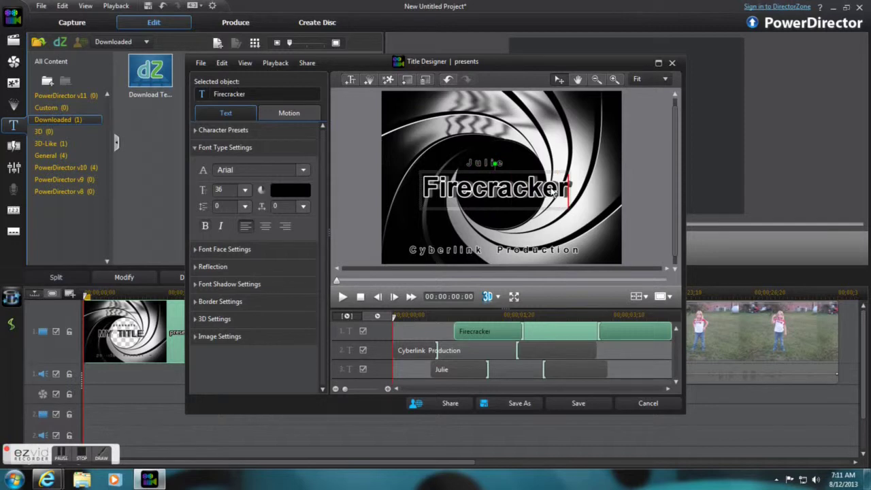
- Delete the Cyberlink Production text line from the title
click(455, 250)
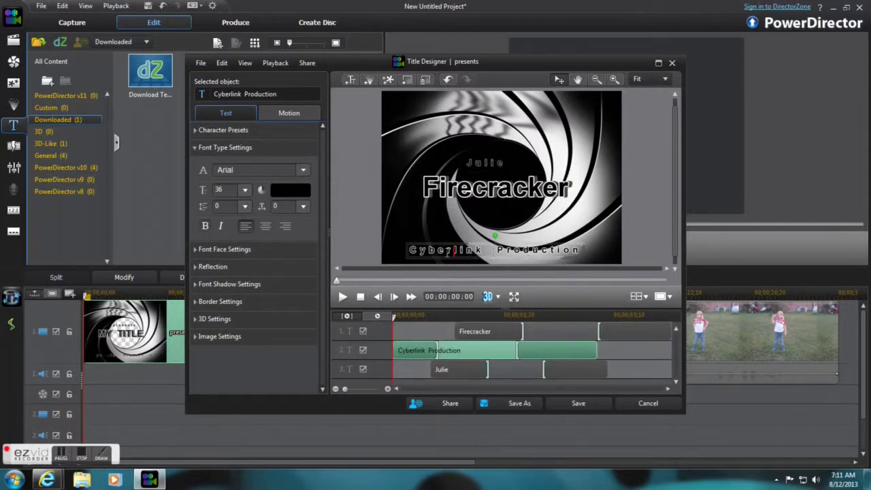
drag(442, 250, 577, 251)
key(Delete)
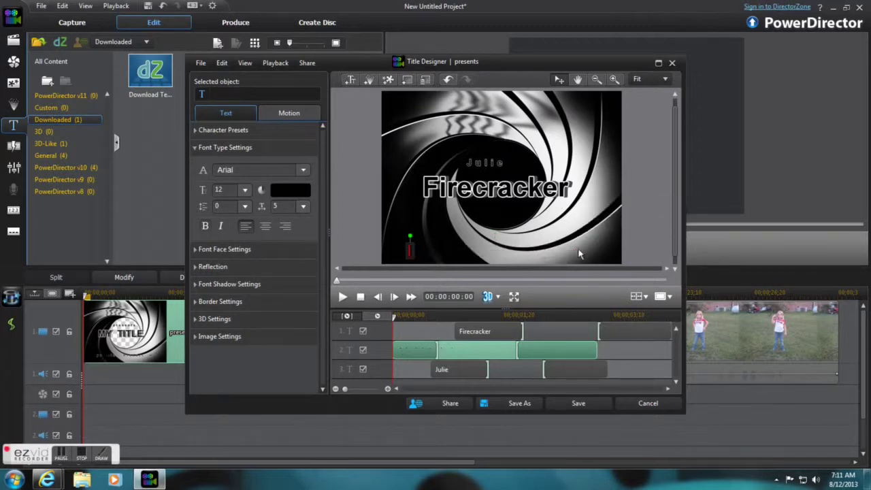
click(542, 251)
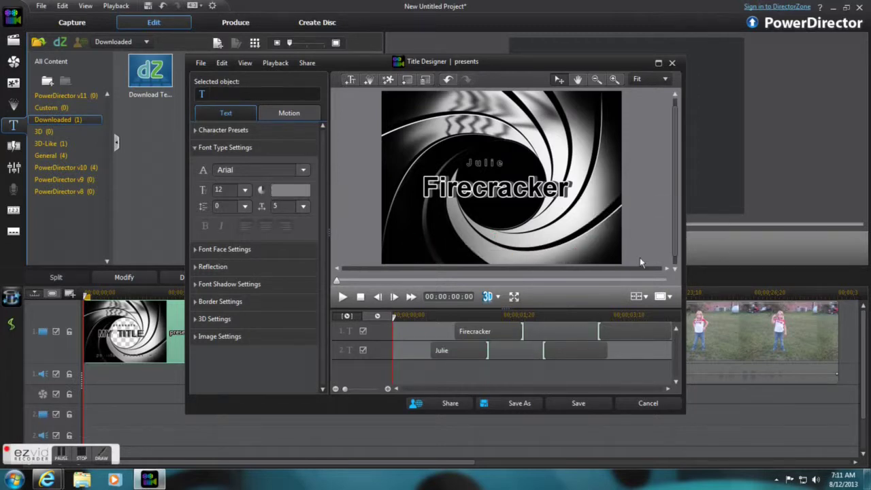
- Move the Julie credit to the top-left and center the Firecracker text
click(486, 188)
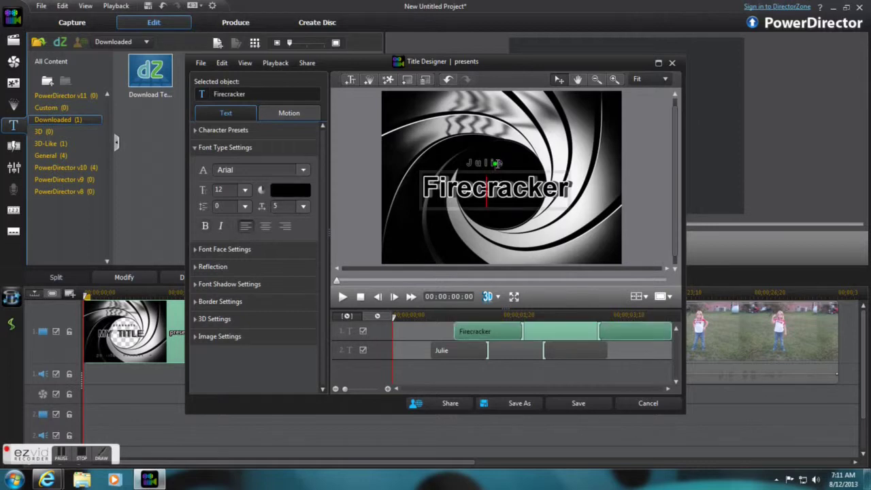
drag(492, 181, 493, 213)
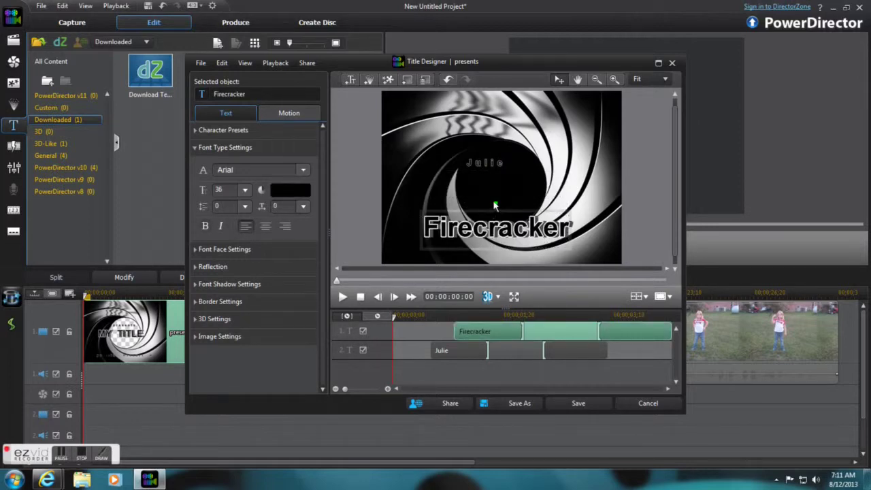
click(487, 165)
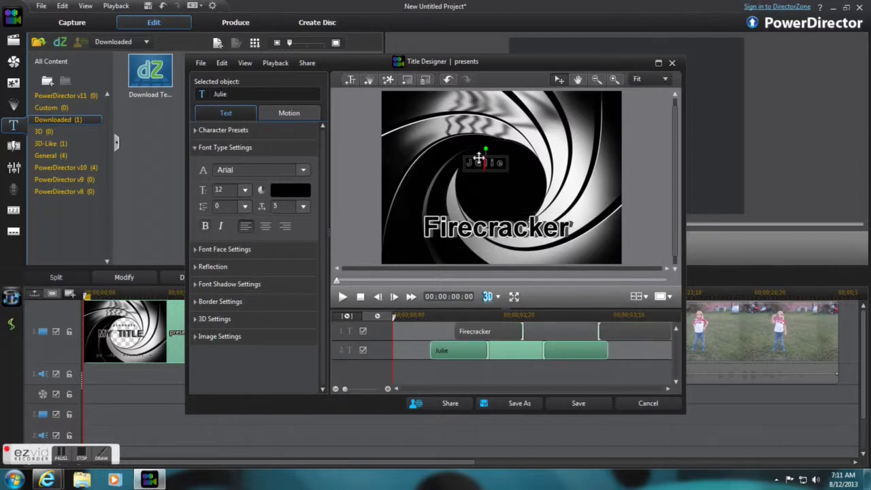
drag(479, 158, 402, 95)
click(487, 229)
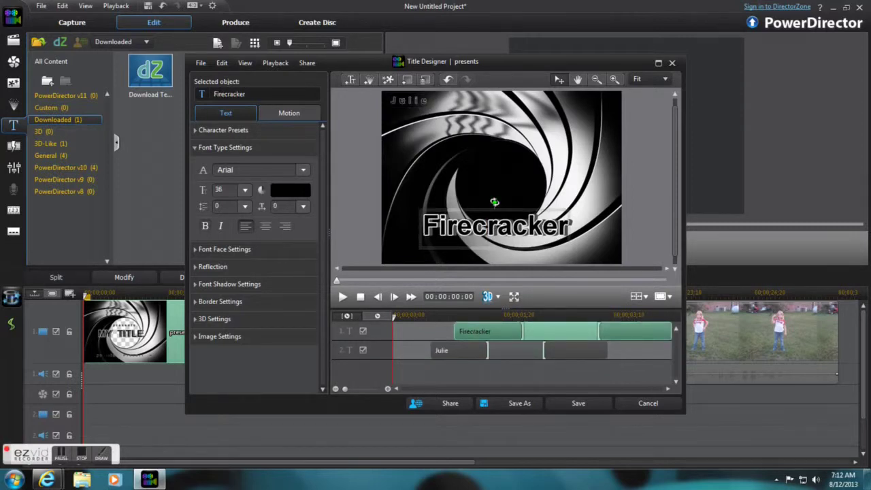
drag(494, 209, 493, 163)
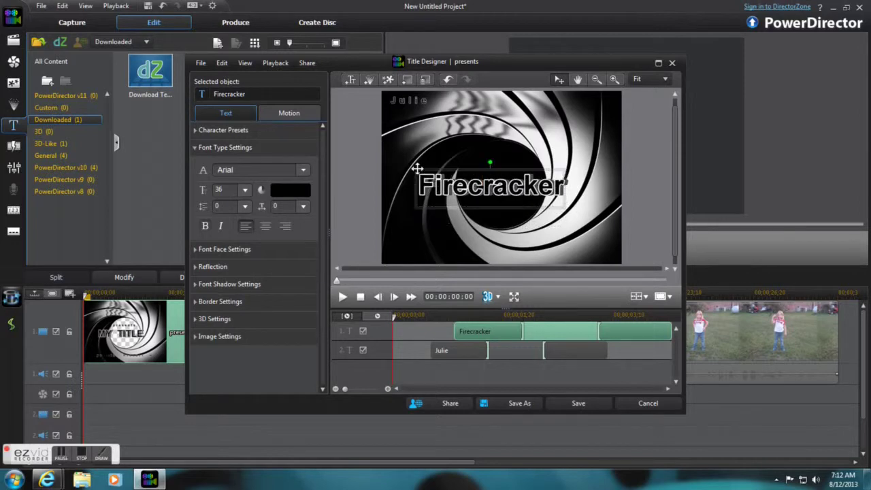
click(490, 162)
click(510, 158)
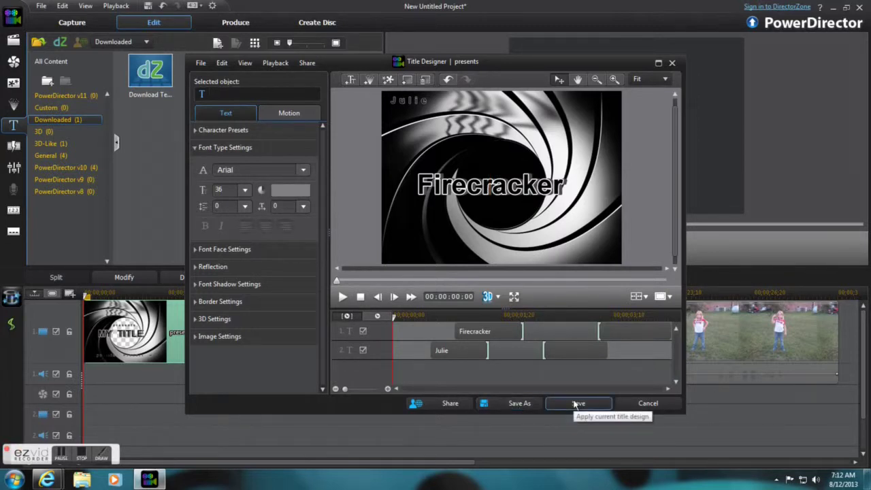
- Save the title design and preview it on the timeline
click(547, 331)
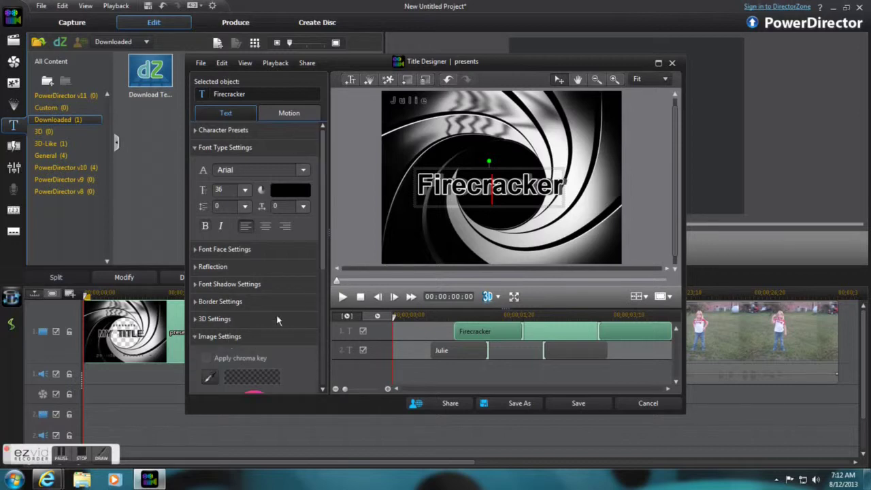
scroll(324, 183, down, 5)
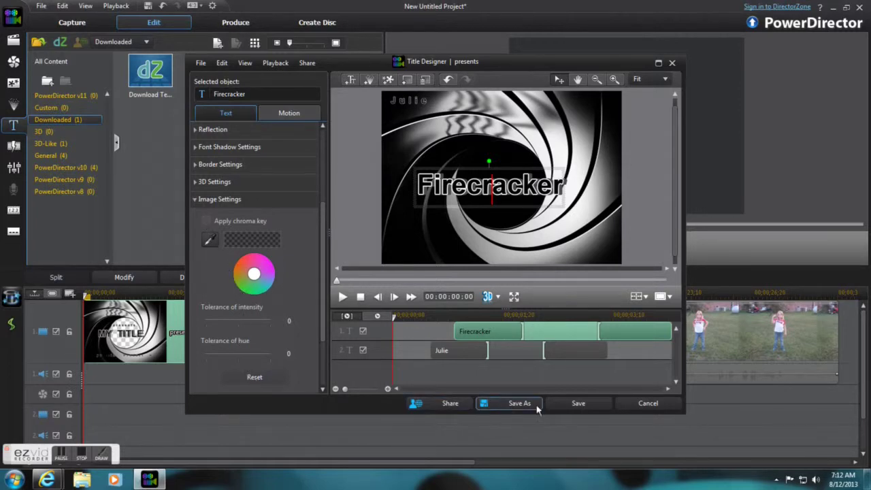
click(562, 404)
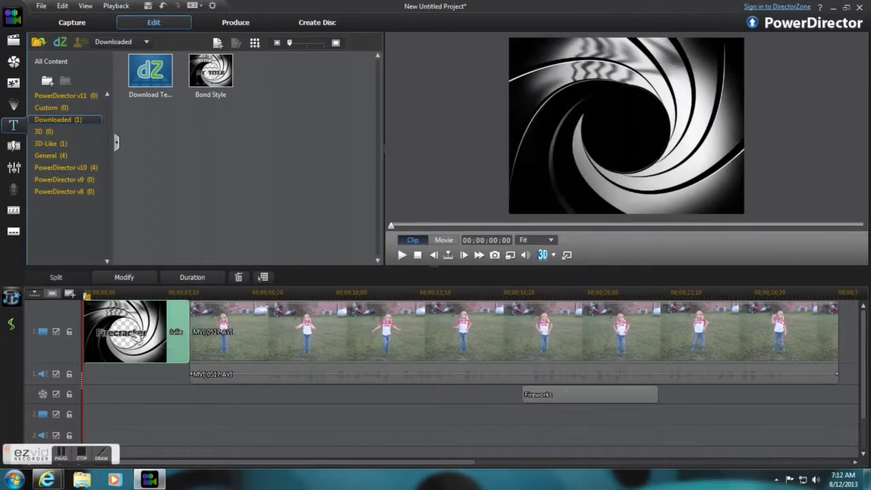
click(122, 291)
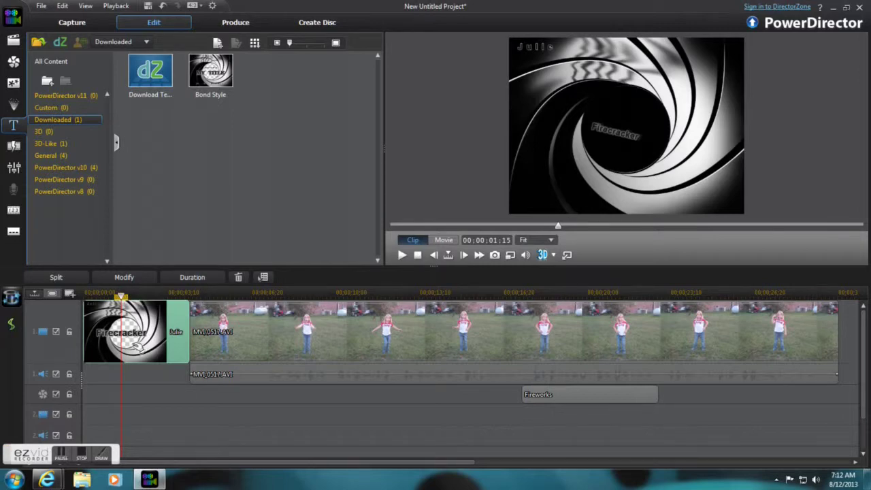
- Play the movie, stop on the cheer clip, and set the playhead to 00:00:03:02
click(89, 294)
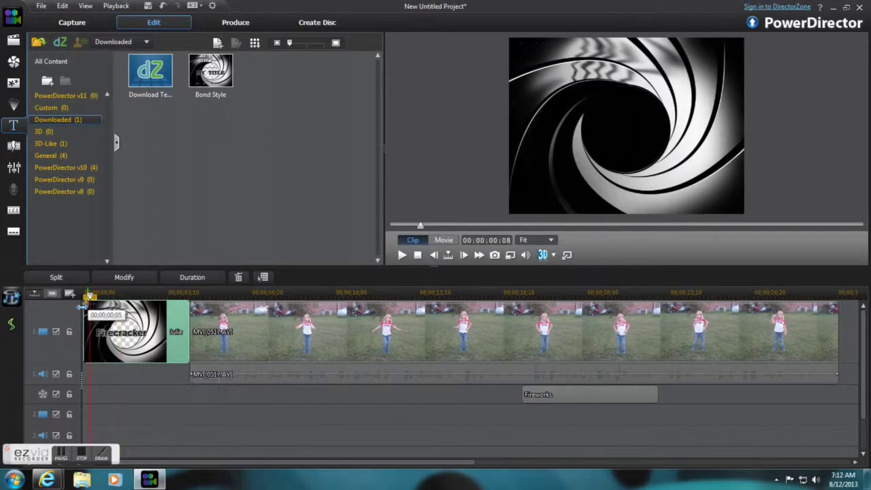
click(92, 315)
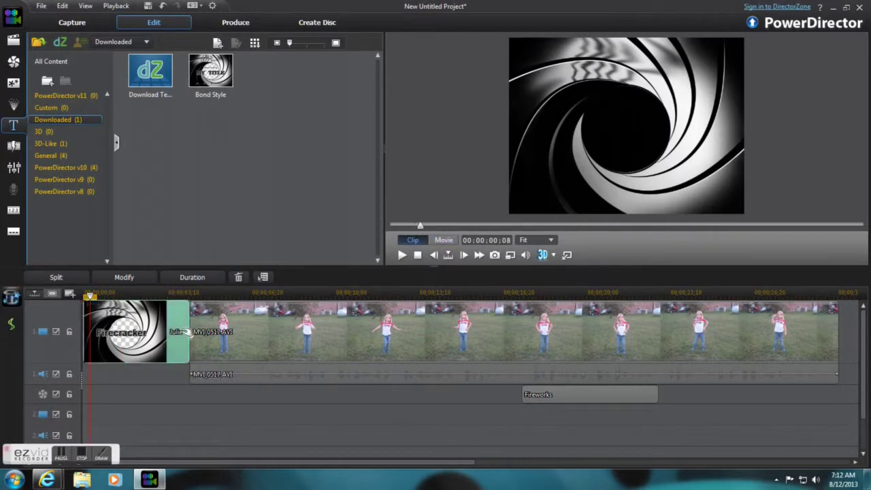
click(182, 331)
click(443, 240)
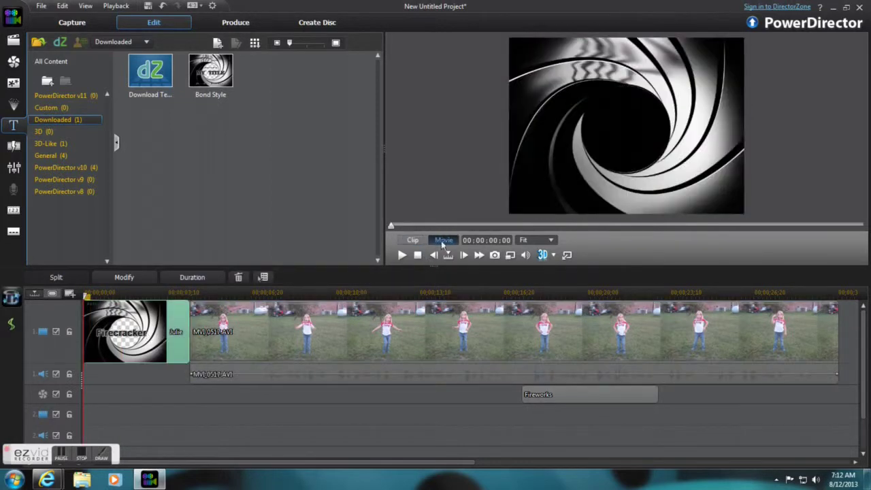
click(402, 255)
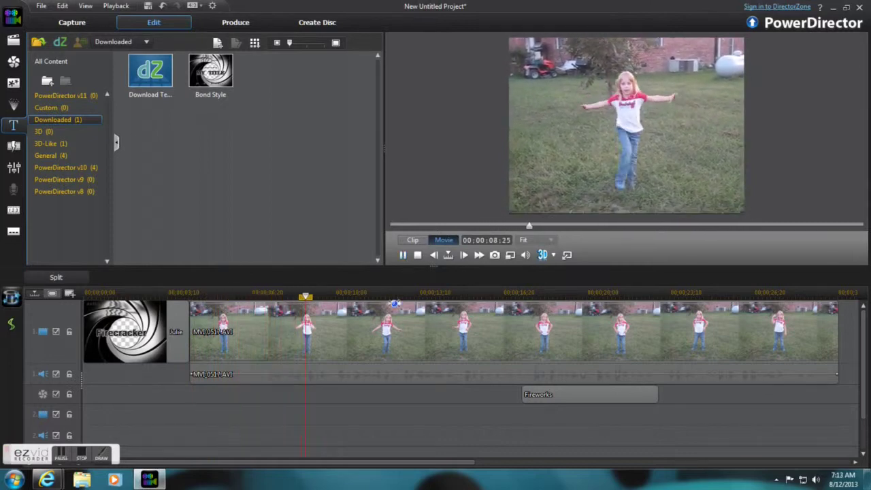
click(394, 306)
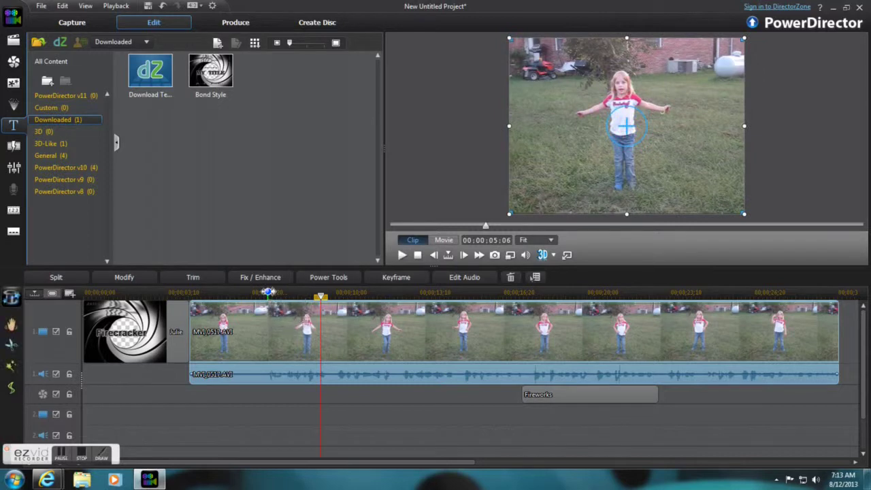
click(267, 293)
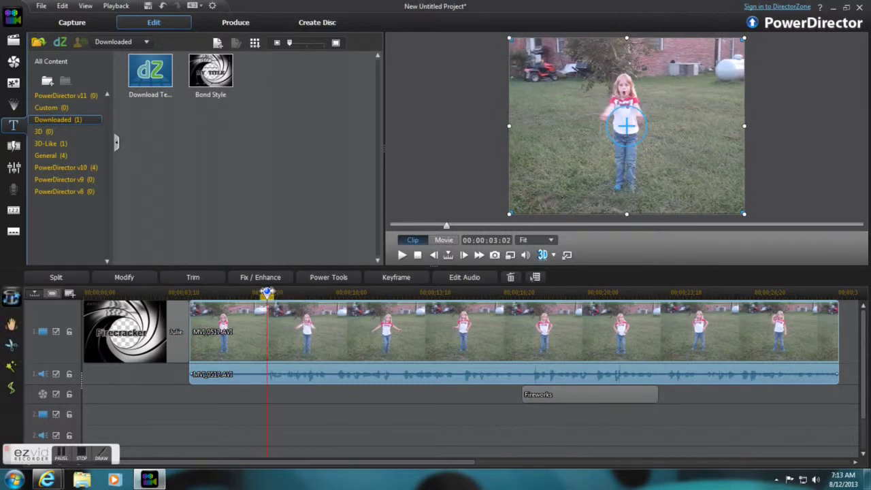
click(194, 277)
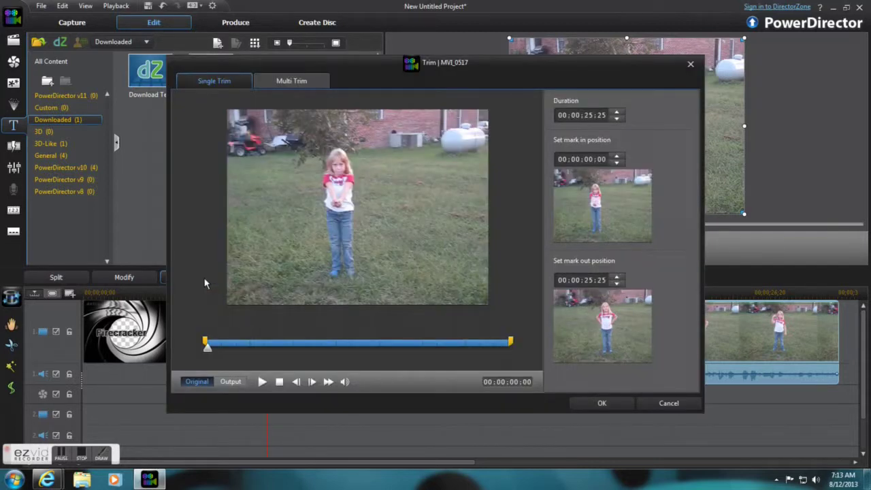
- Split MVI_0517 at 00:00:03:02, then remove the first piece and close the gap
click(690, 66)
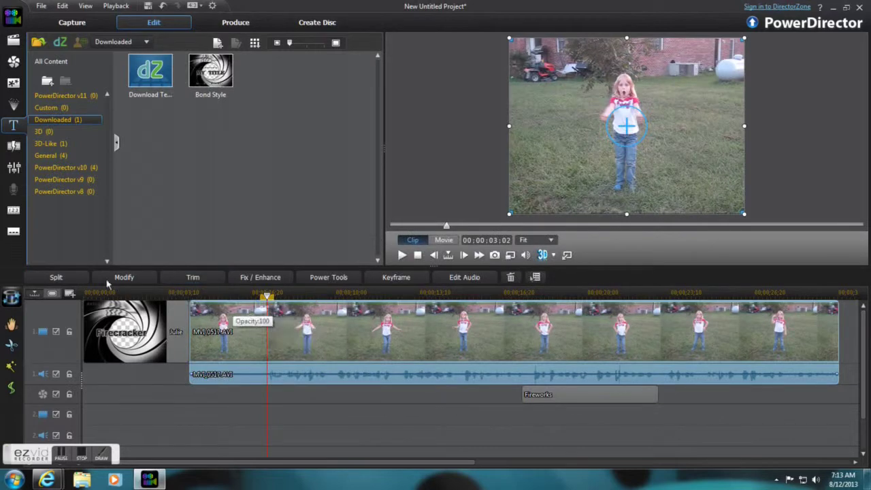
click(57, 279)
click(229, 341)
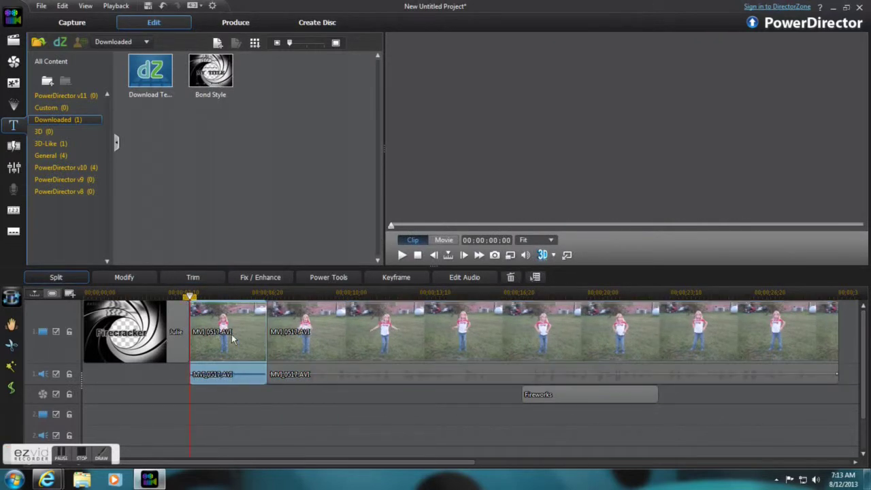
click(511, 277)
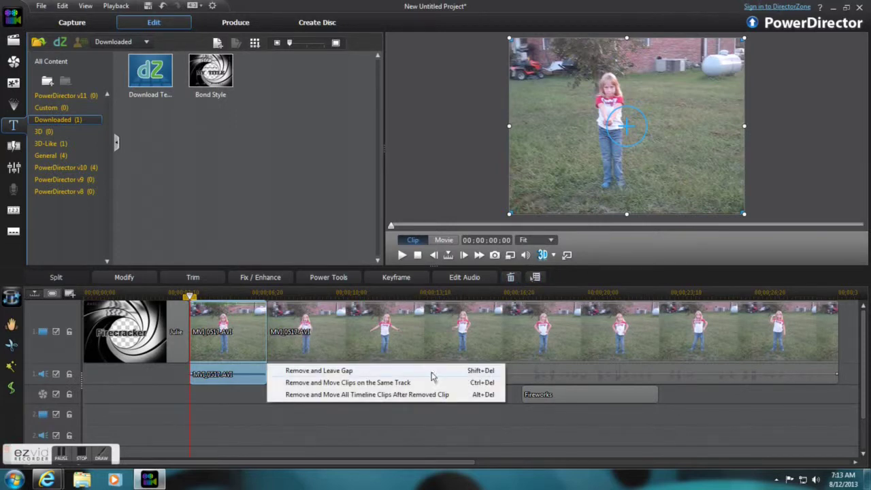
click(333, 394)
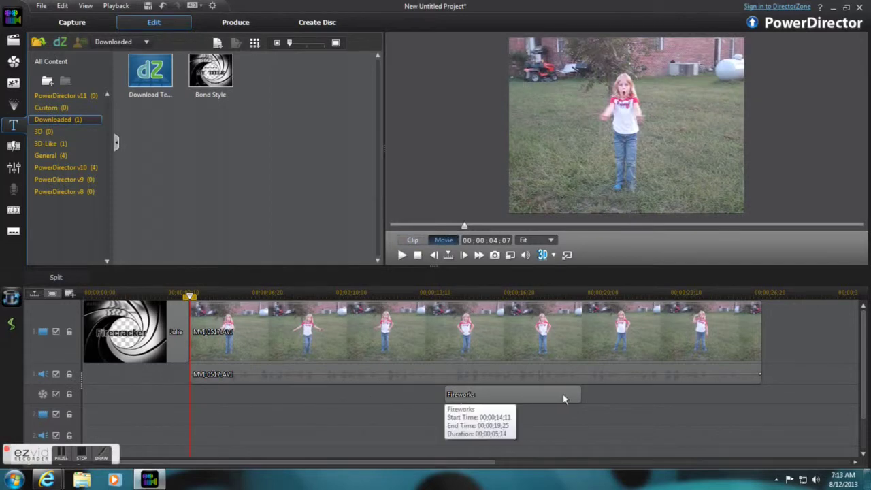
click(450, 395)
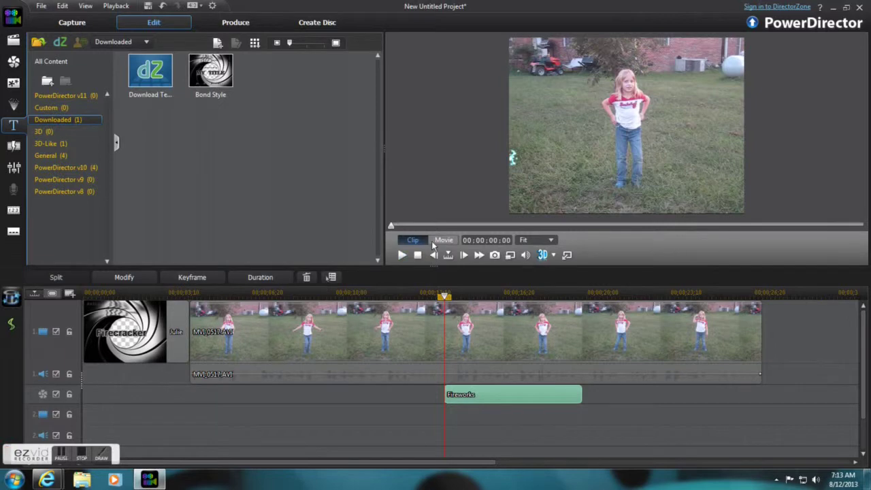
click(436, 241)
click(401, 254)
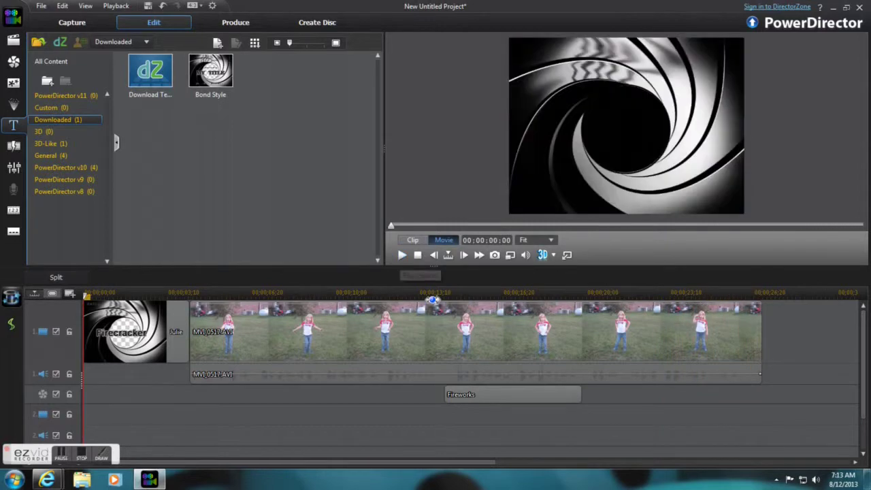
click(320, 316)
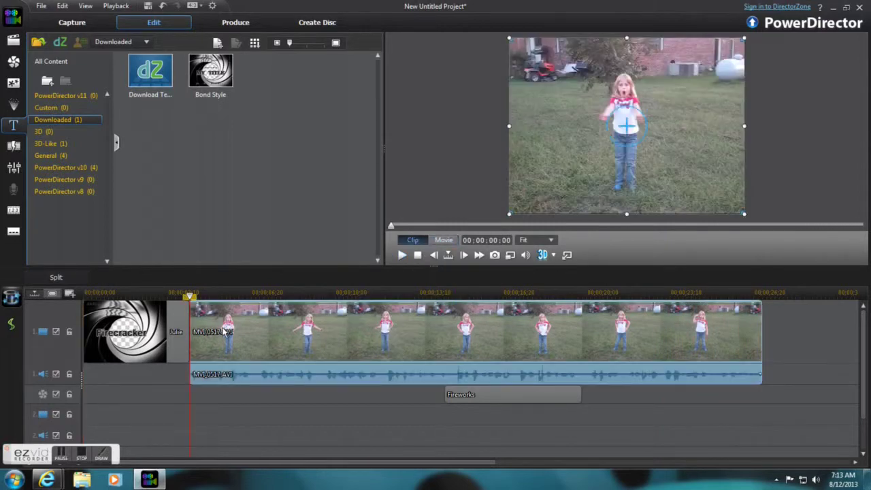
click(95, 317)
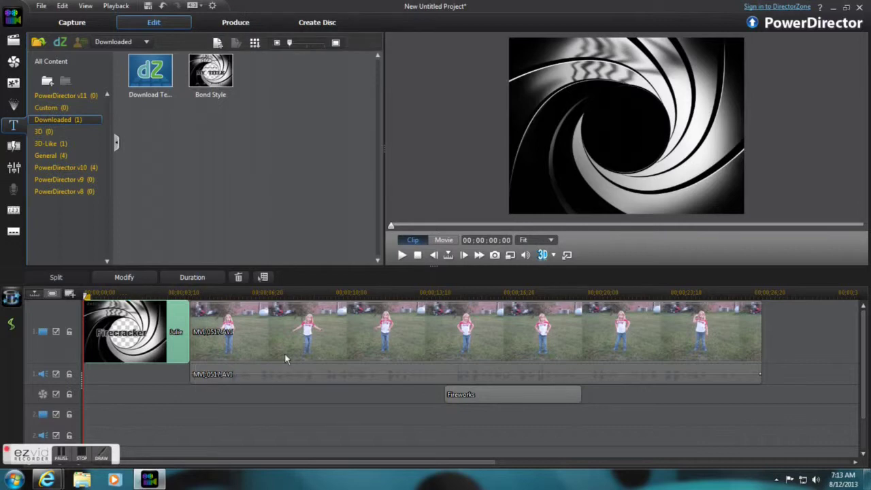
- Preview transitions and try Box Out between the title and cheer clip
click(14, 147)
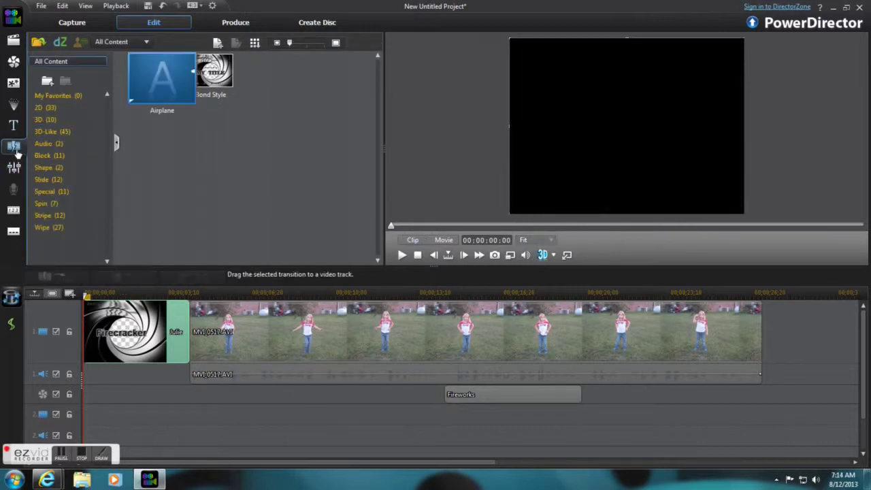
click(196, 139)
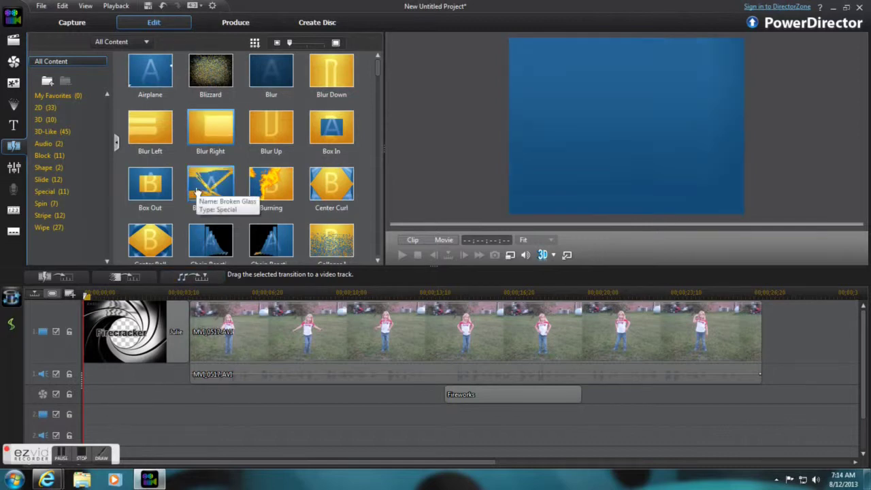
click(160, 196)
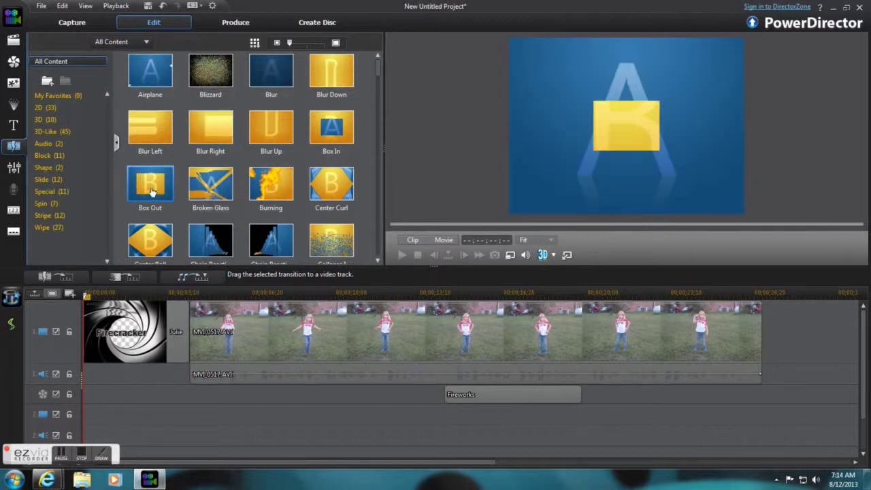
drag(160, 196, 176, 349)
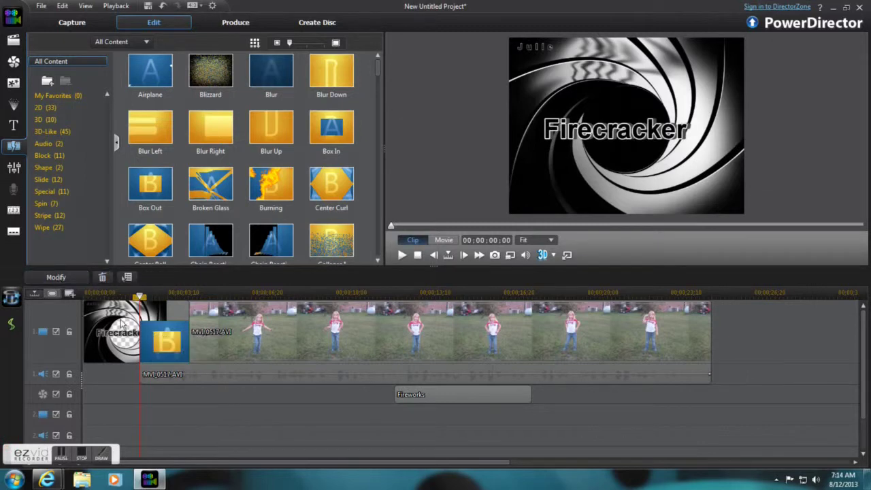
click(433, 241)
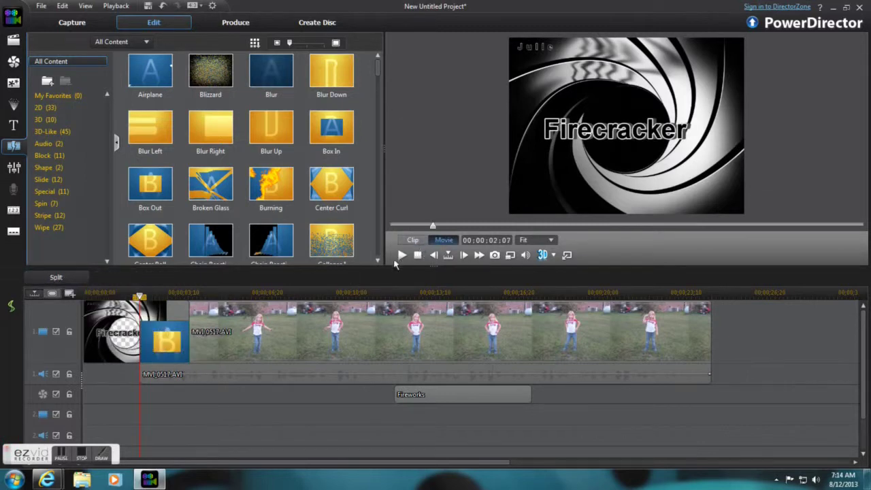
click(401, 256)
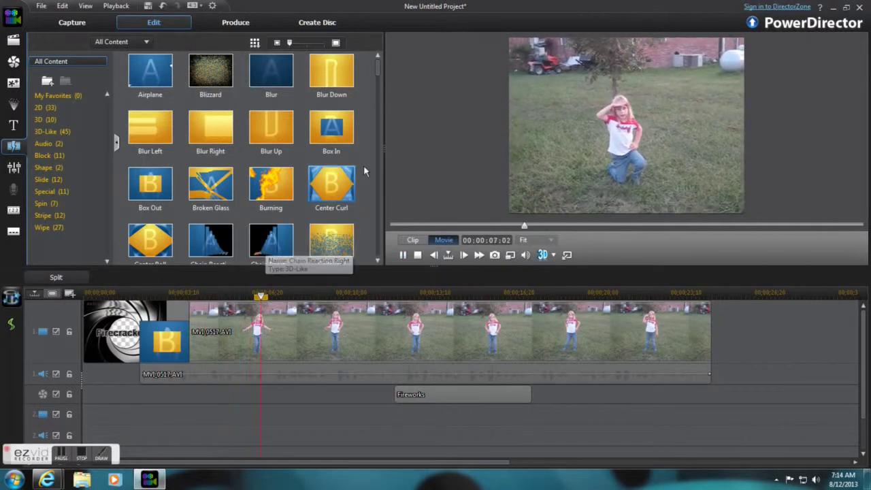
- Place Film Clip I between the Firecracker title and MVI_0517, then play it back
drag(379, 66, 380, 94)
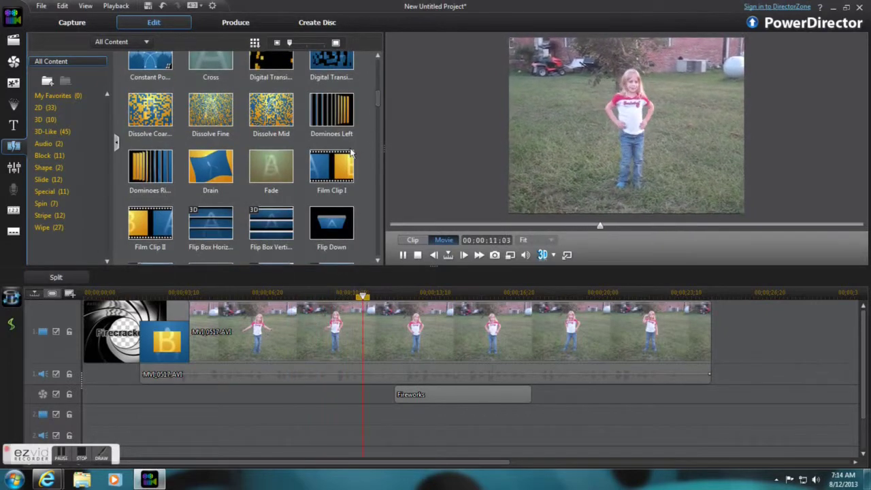
drag(331, 167, 167, 347)
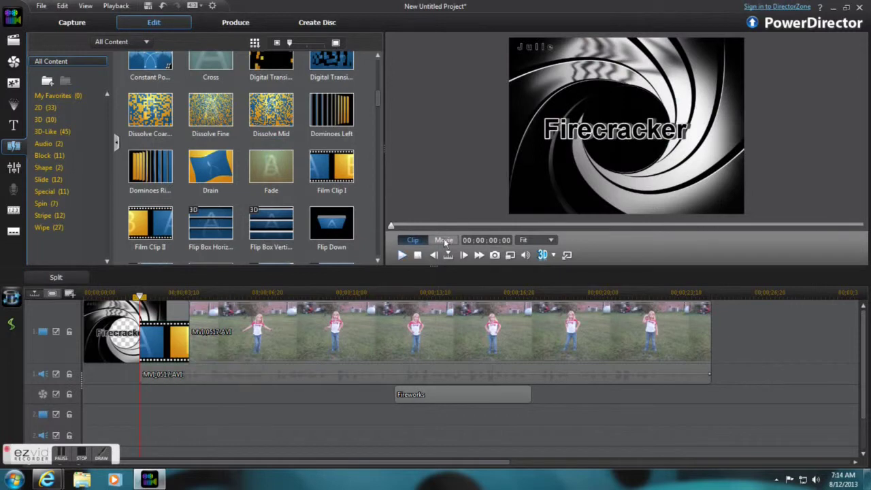
click(443, 240)
click(401, 255)
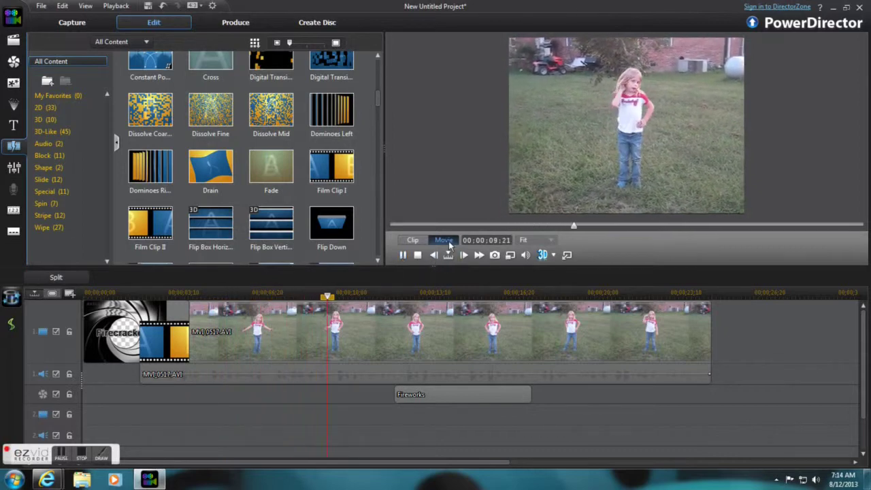
click(418, 255)
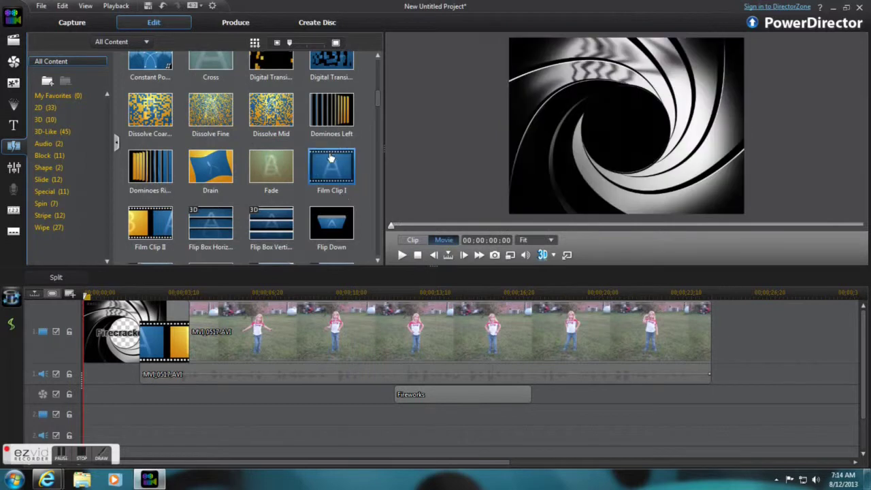
drag(379, 99, 384, 138)
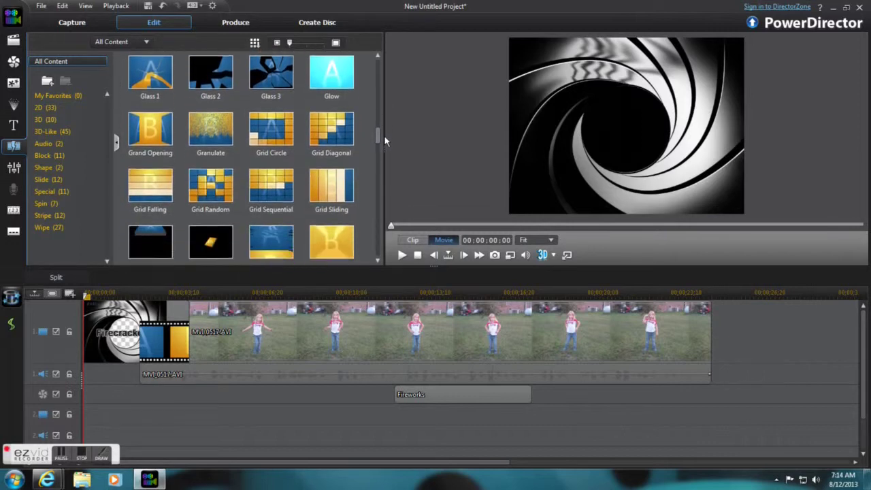
scroll(384, 141, down, 3)
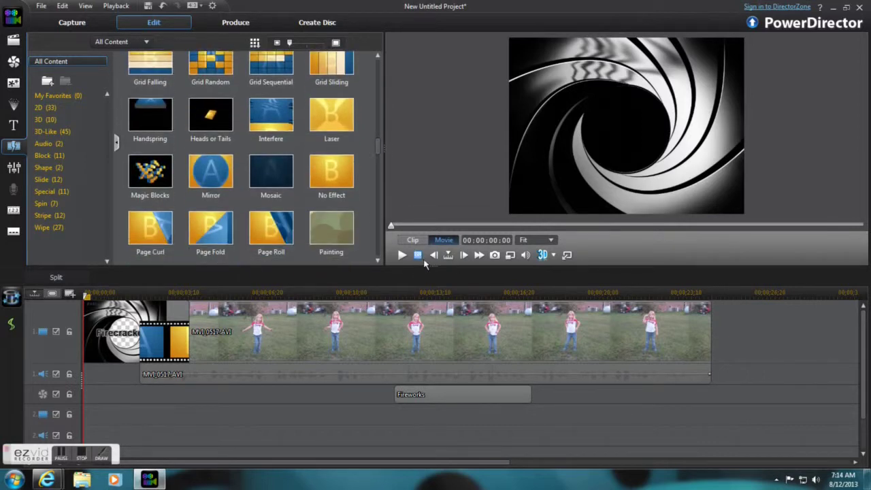
click(97, 310)
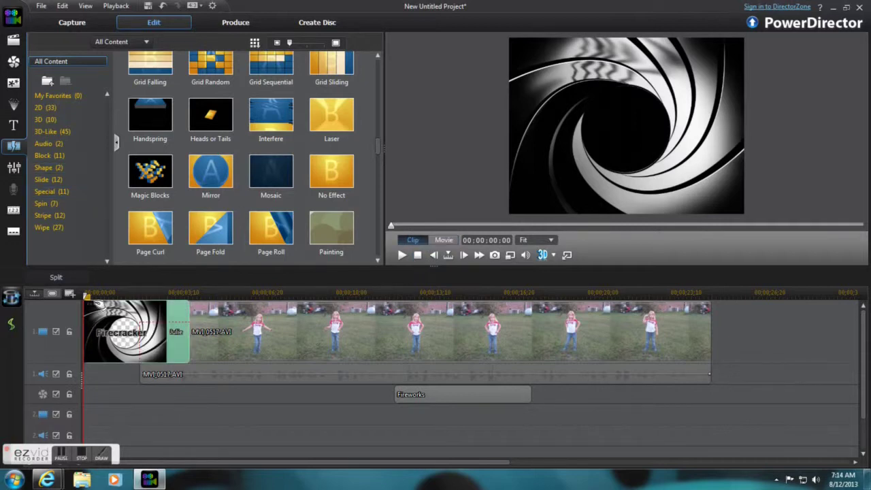
click(444, 239)
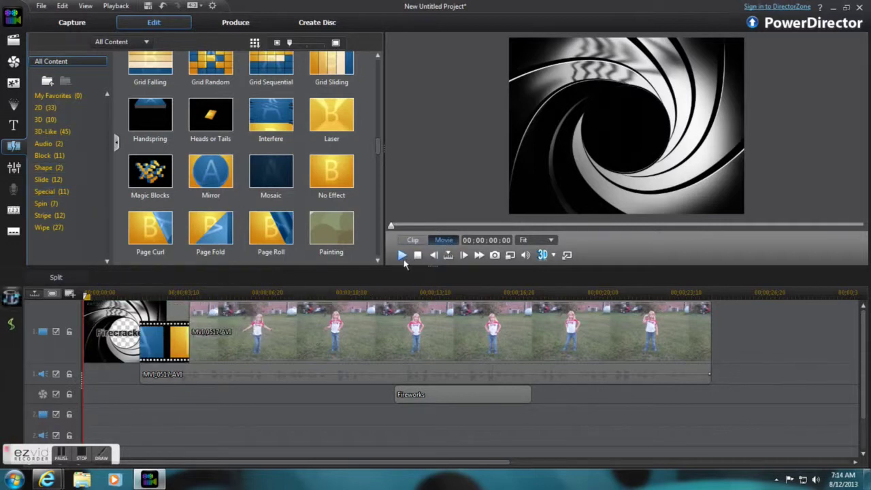
click(402, 255)
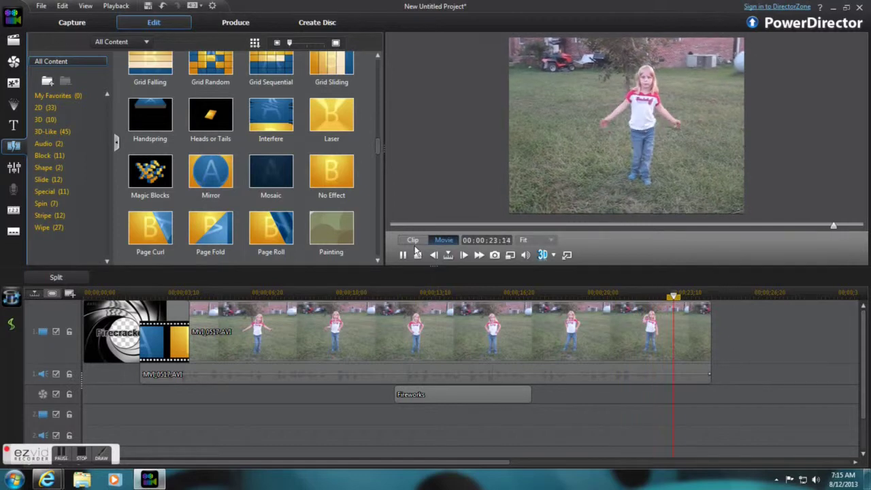
- Produce the movie as MPEG-2 with a Custom profile type and start rendering
click(234, 23)
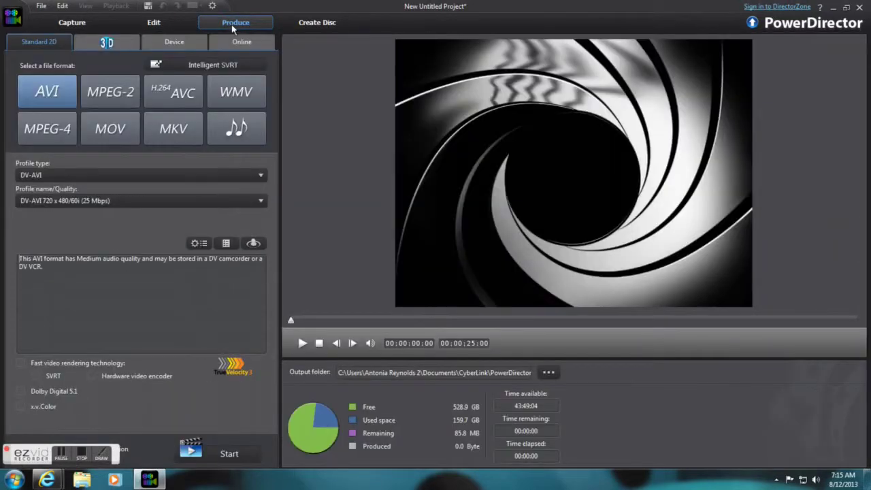
click(110, 94)
click(88, 176)
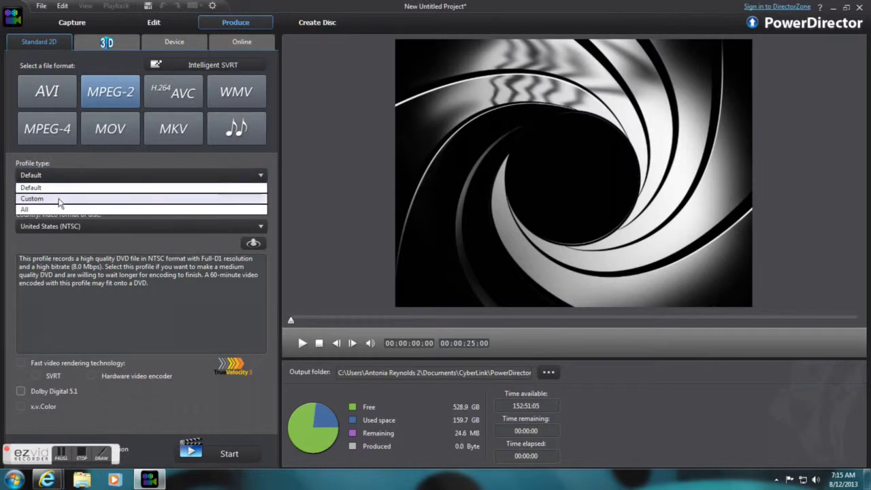
click(61, 197)
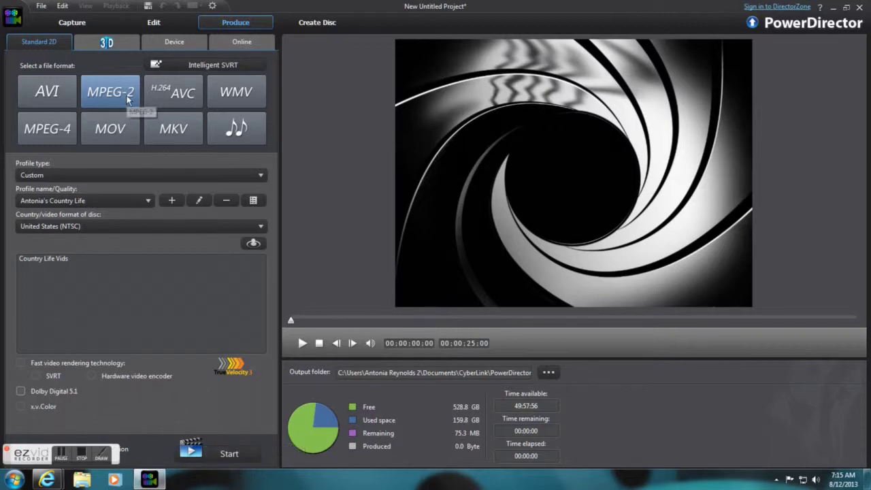
click(199, 452)
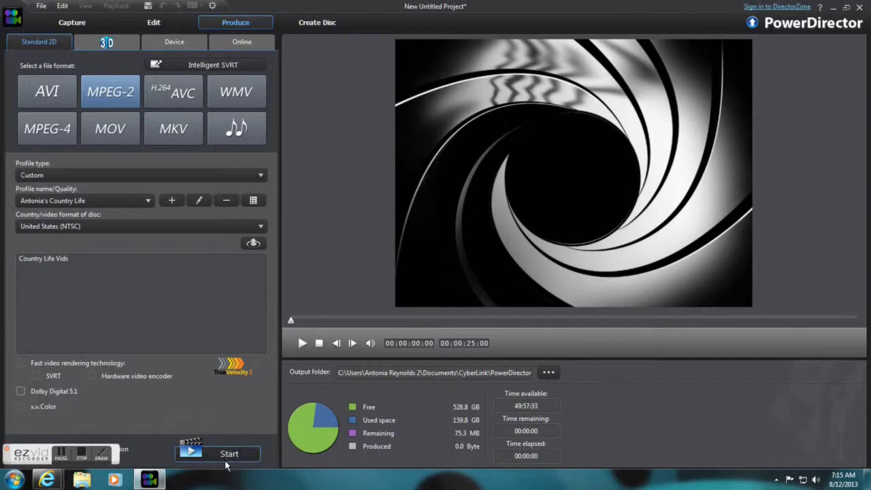